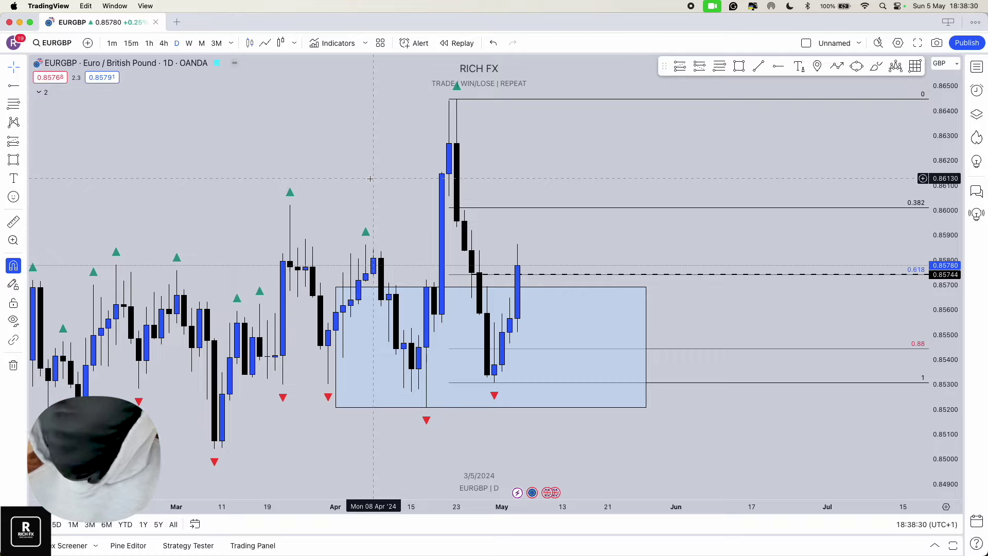
scroll(415, 199, up, 1)
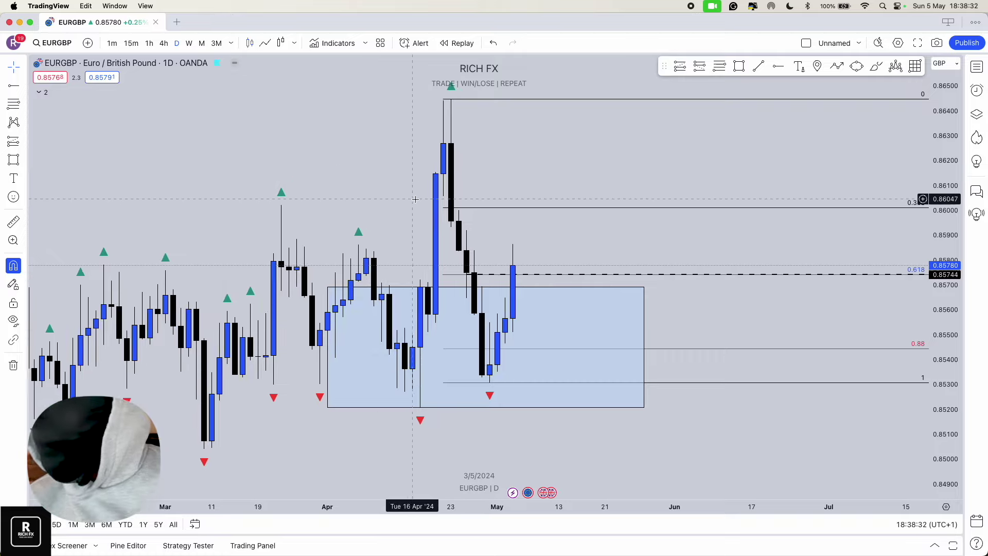
scroll(415, 199, up, 3)
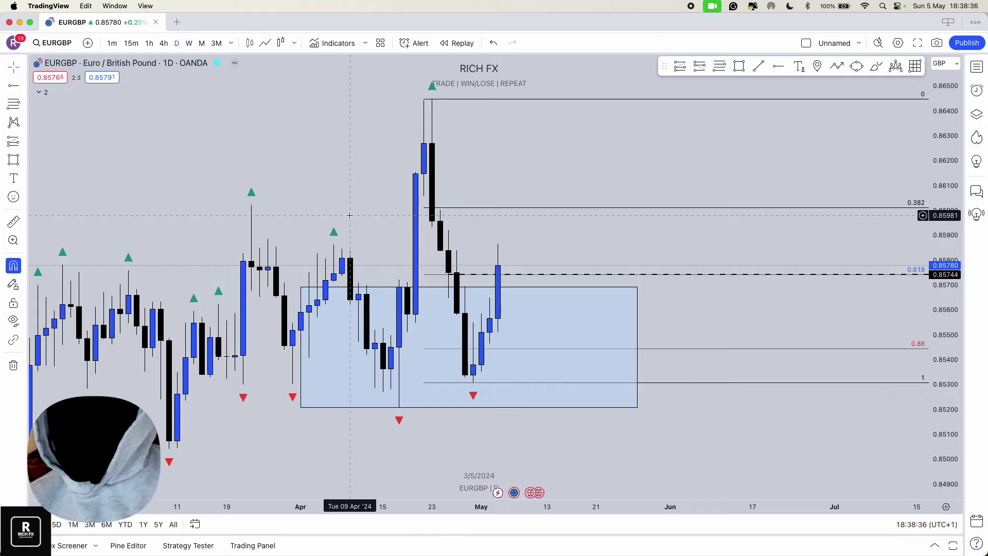
scroll(349, 215, up, 1)
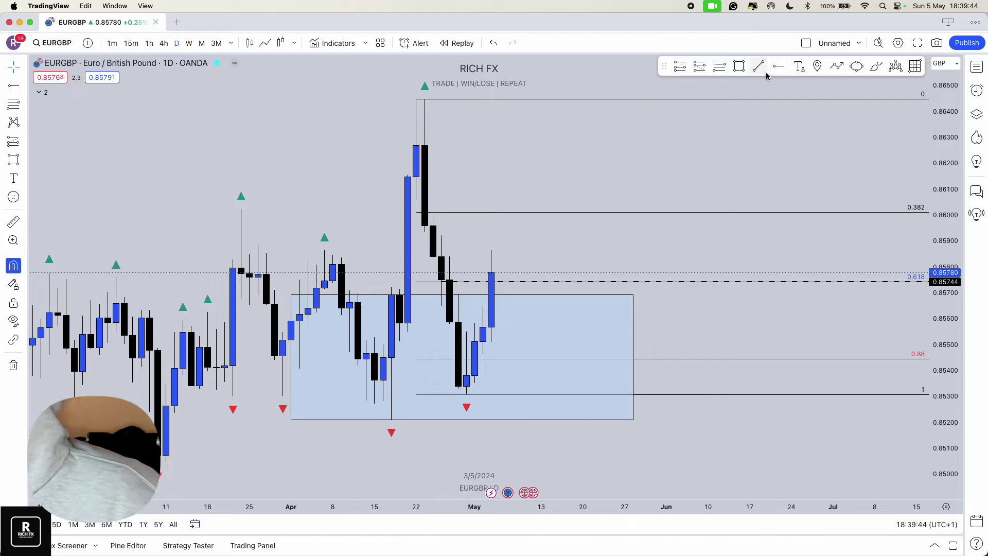
- Draw a trial rectangle from the 5 April swing high at 0.85864 down to 0.85714, extend it to 9 May, and delete it
click(739, 65)
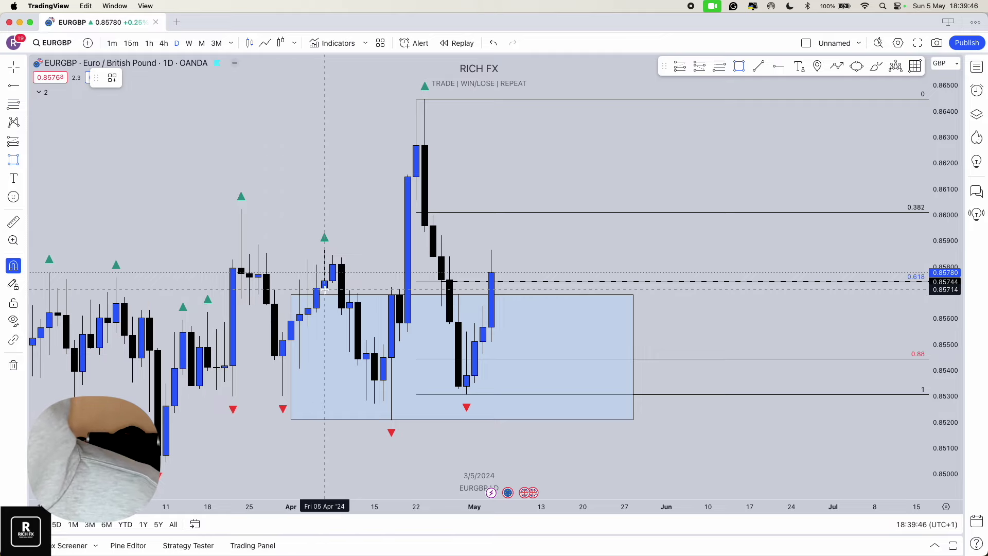
click(324, 250)
click(324, 289)
drag(325, 278, 524, 276)
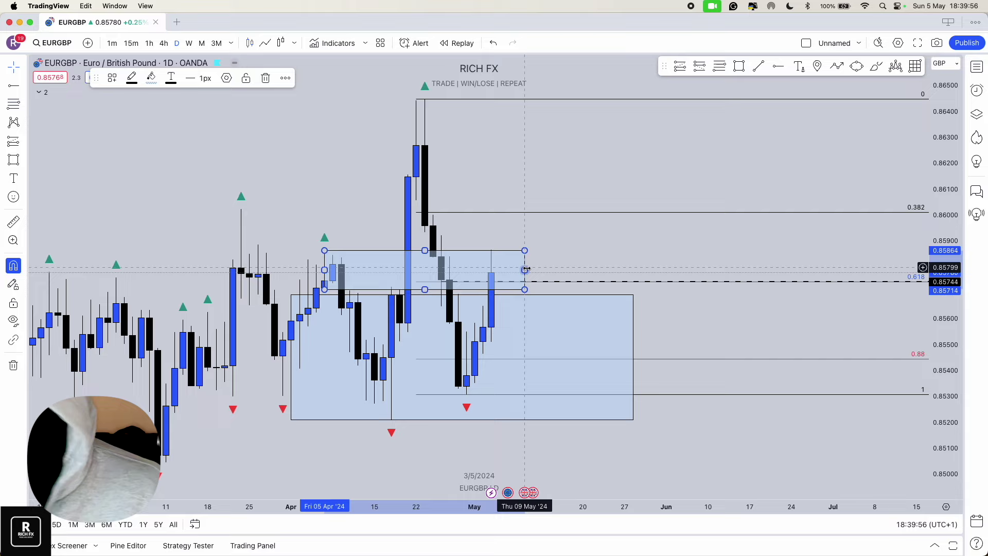
key(BackSpace)
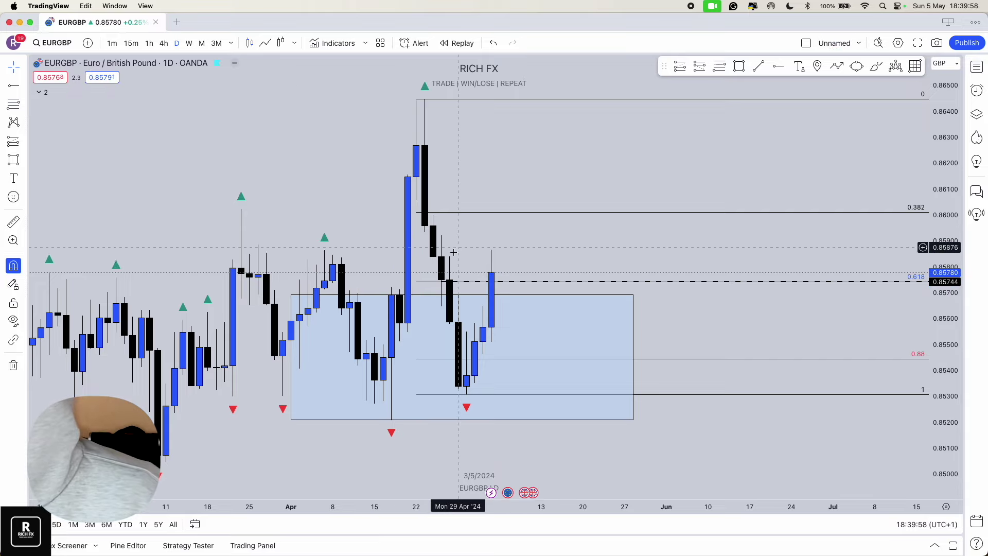
scroll(360, 288, down, 2)
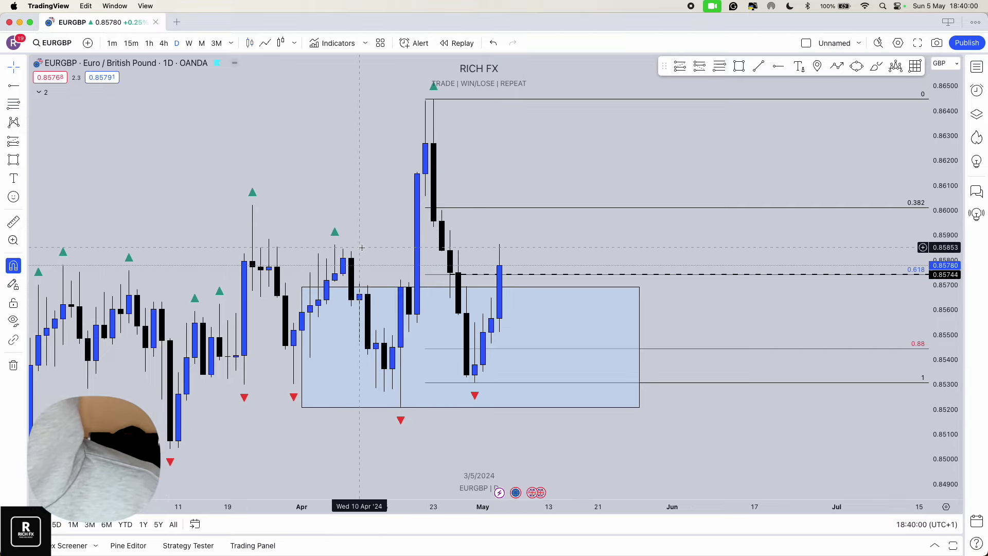
scroll(386, 273, right, 2)
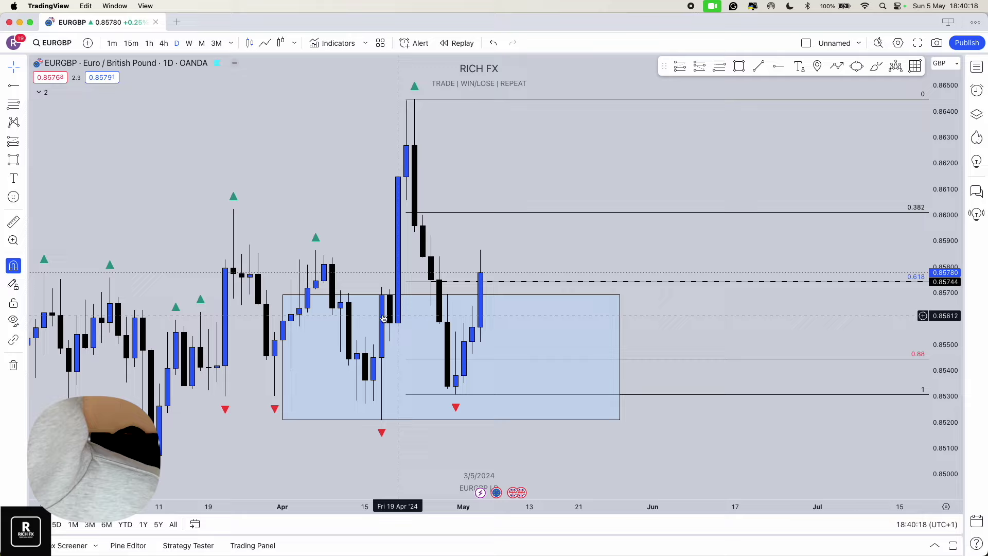
scroll(341, 366, left, 3)
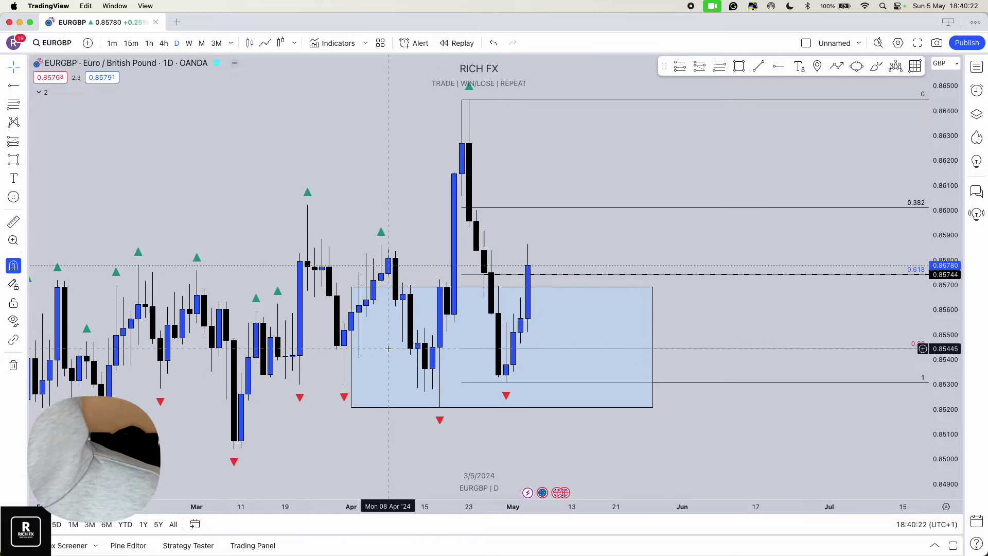
scroll(453, 283, up, 2)
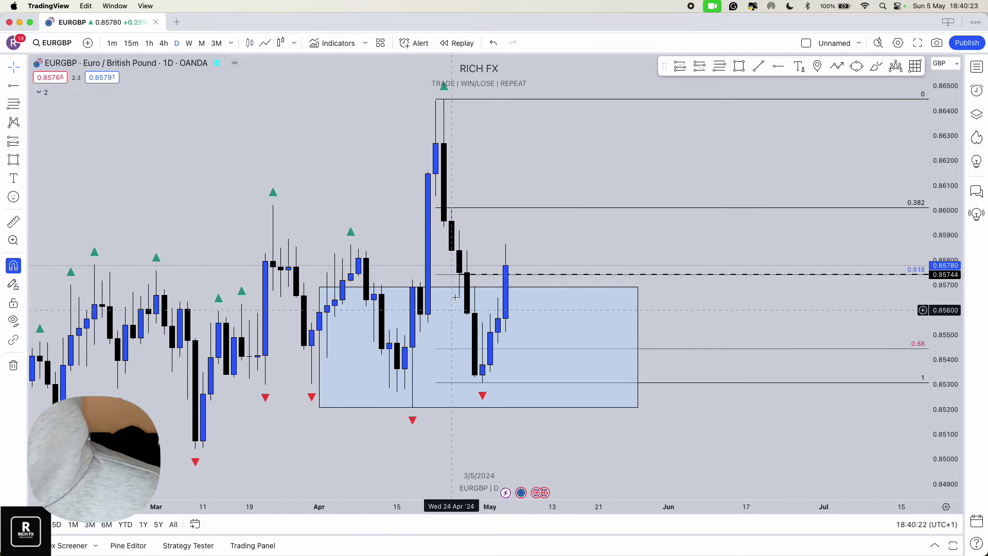
- On the weekly timeframe, draw a rectangle over the 15 April candle's lower wick from 0.85468 to 0.85210, extended both ways and ending 17 June
click(190, 43)
scroll(531, 291, up, 5)
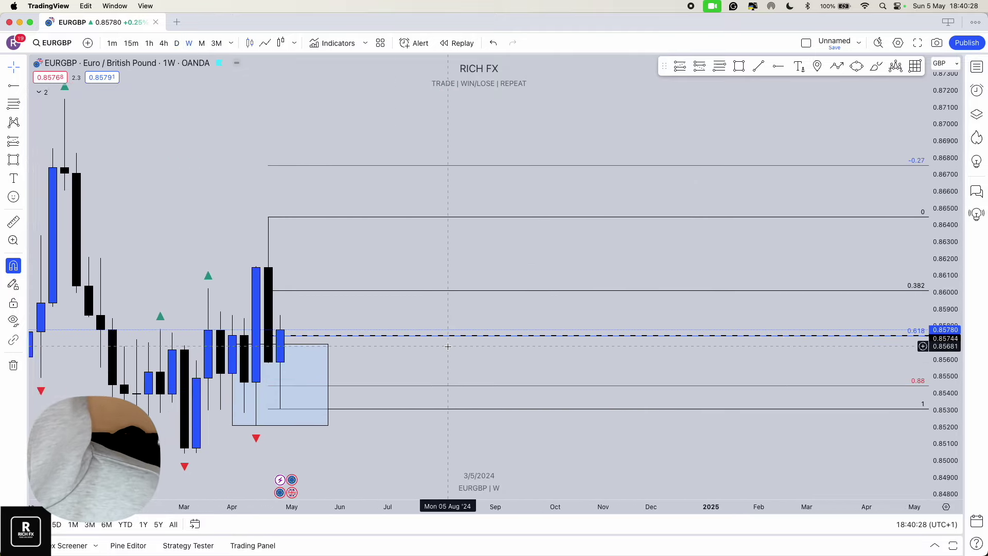
scroll(448, 347, up, 5)
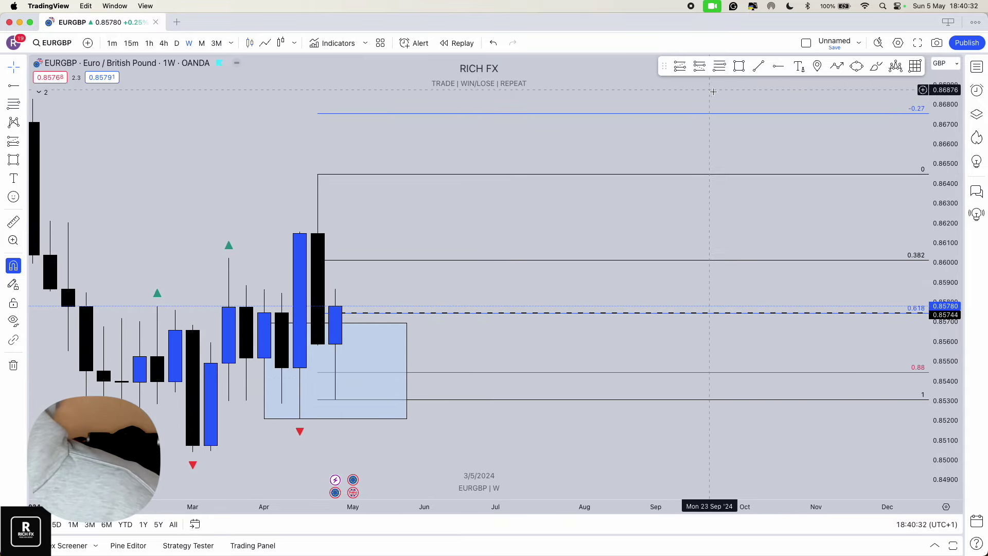
click(738, 66)
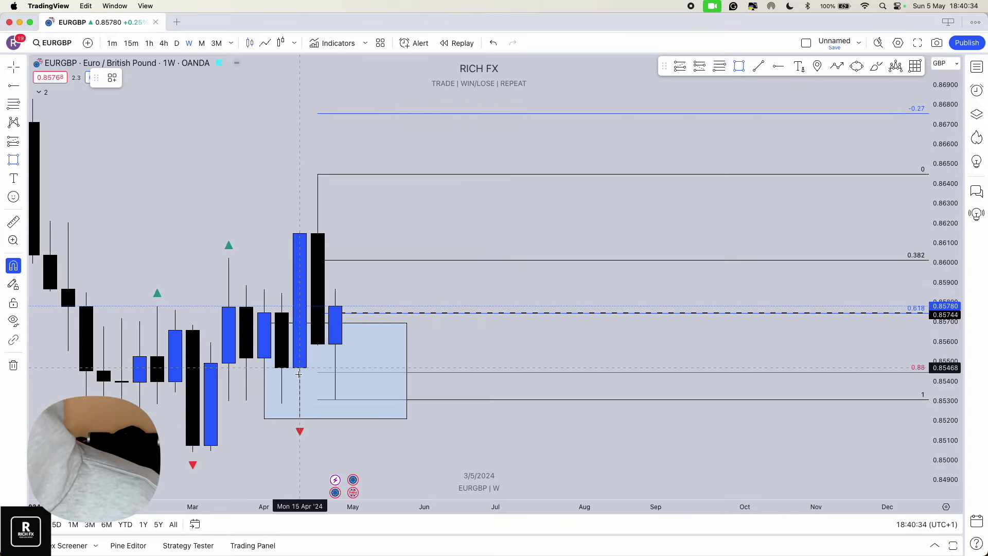
click(299, 368)
click(300, 418)
drag(299, 393, 85, 393)
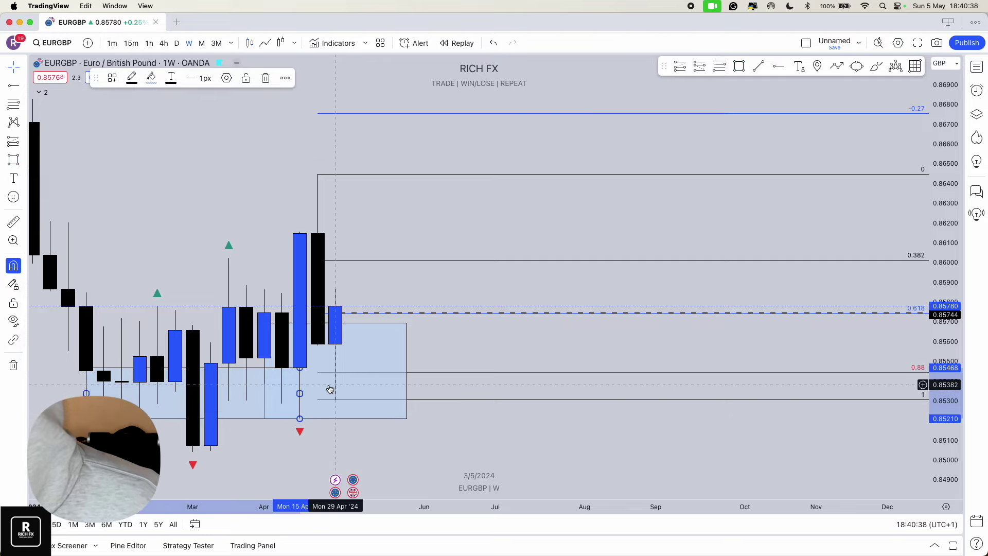
drag(299, 393, 460, 393)
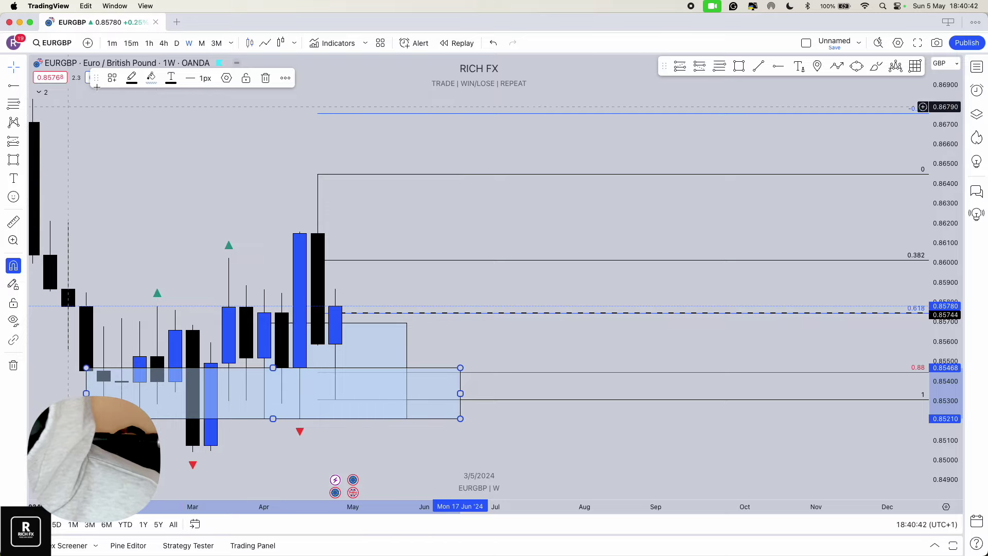
- Apply the red style template to the weekly zone rectangle and extend its start back to November 2023
click(111, 78)
click(150, 190)
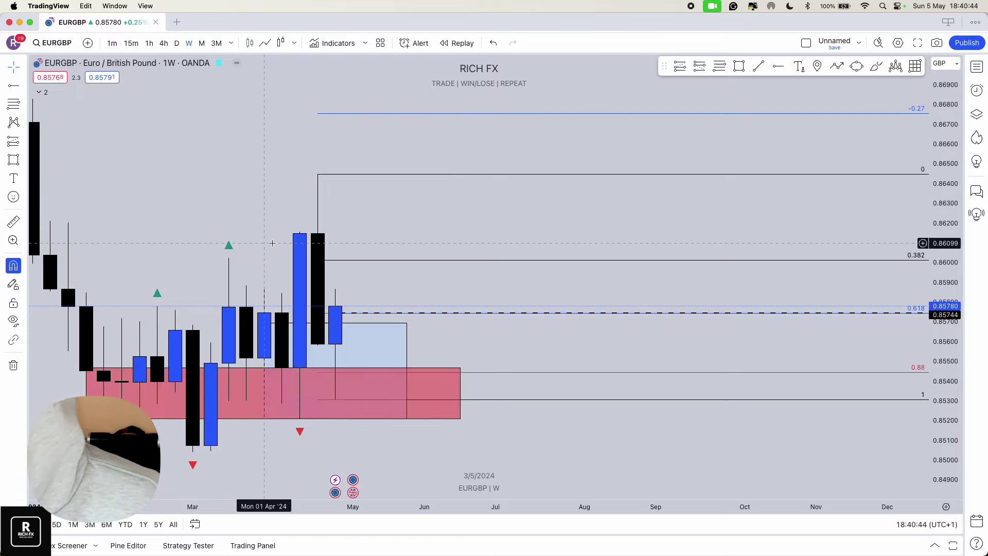
scroll(272, 243, down, 2)
click(511, 415)
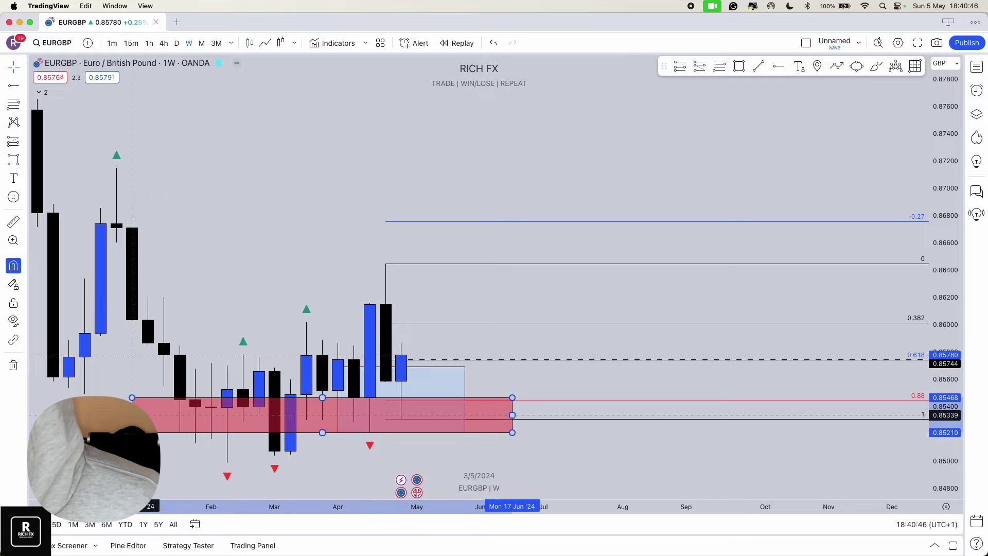
scroll(132, 414, down, 2)
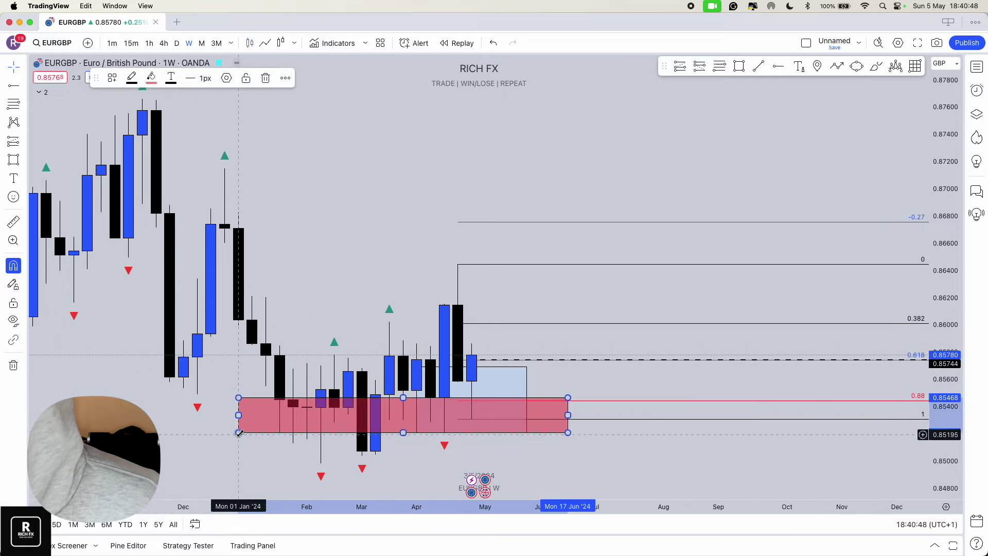
drag(238, 415, 143, 415)
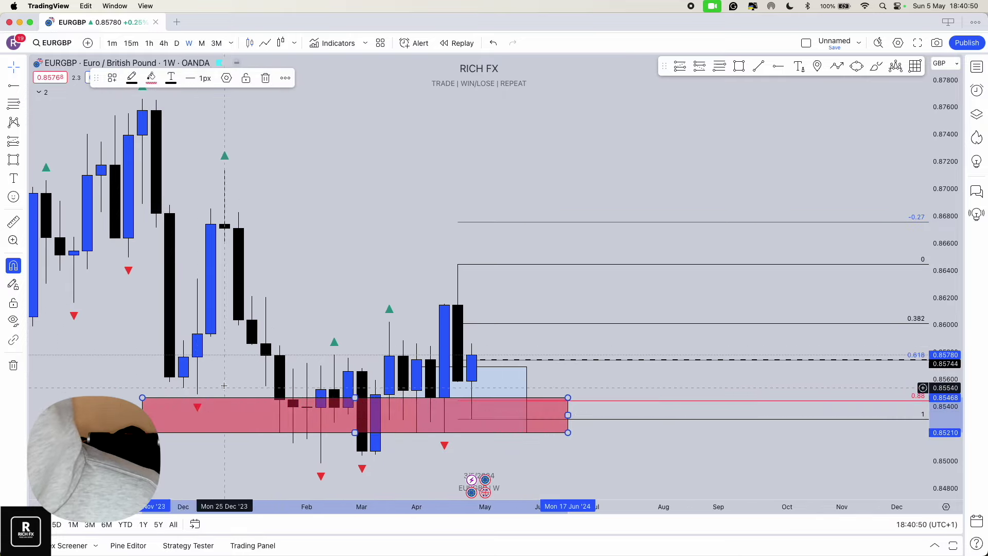
scroll(258, 376, right, 2)
scroll(257, 375, right, 1)
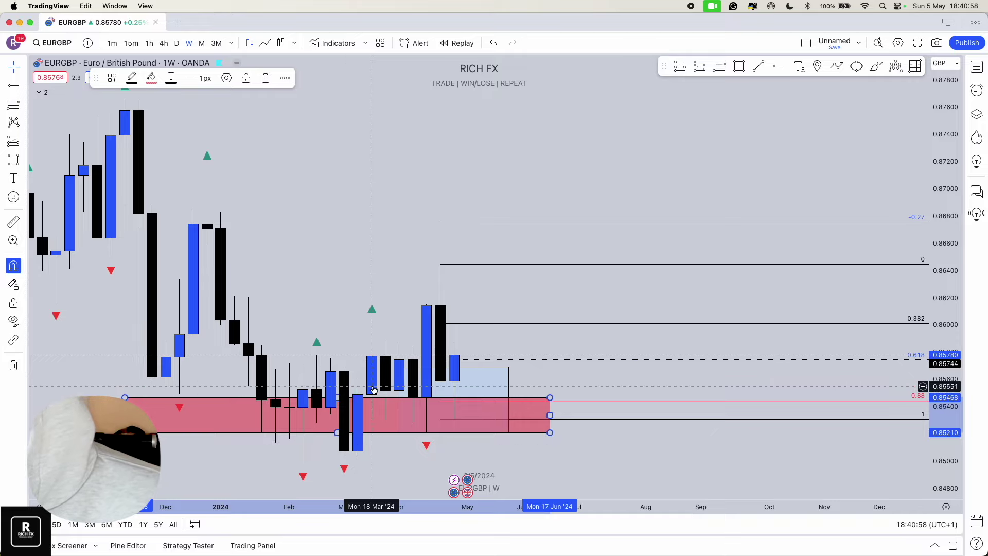
scroll(373, 427, up, 2)
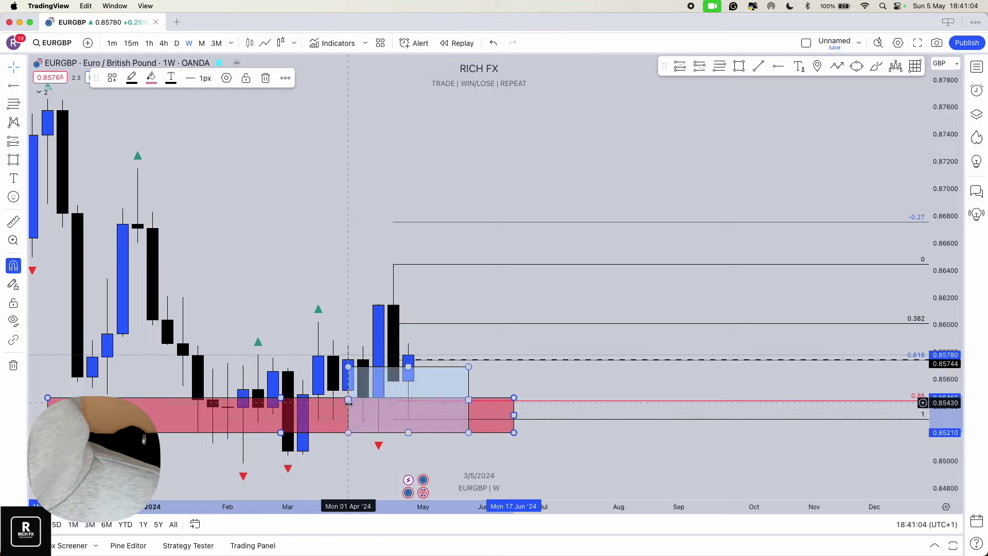
click(408, 416)
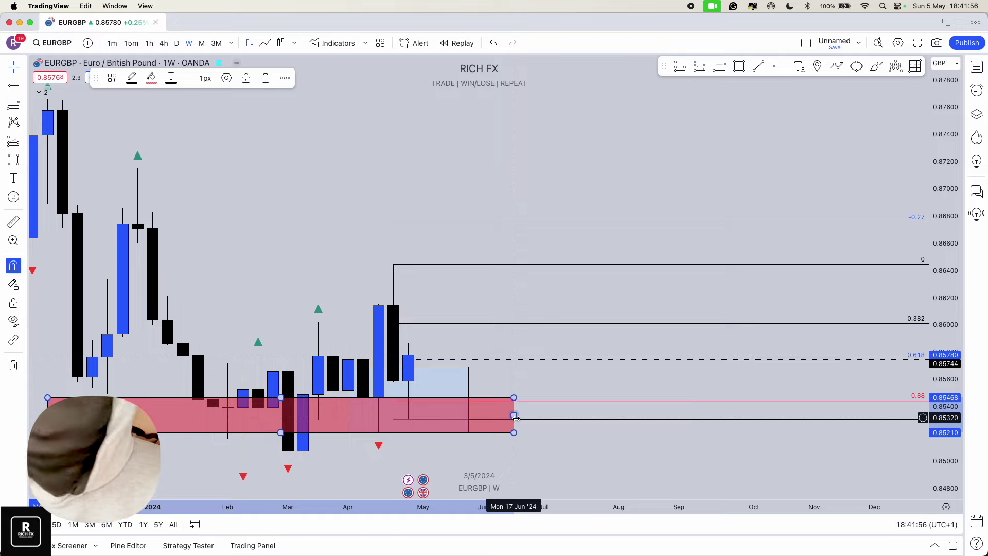
scroll(545, 361, left, 3)
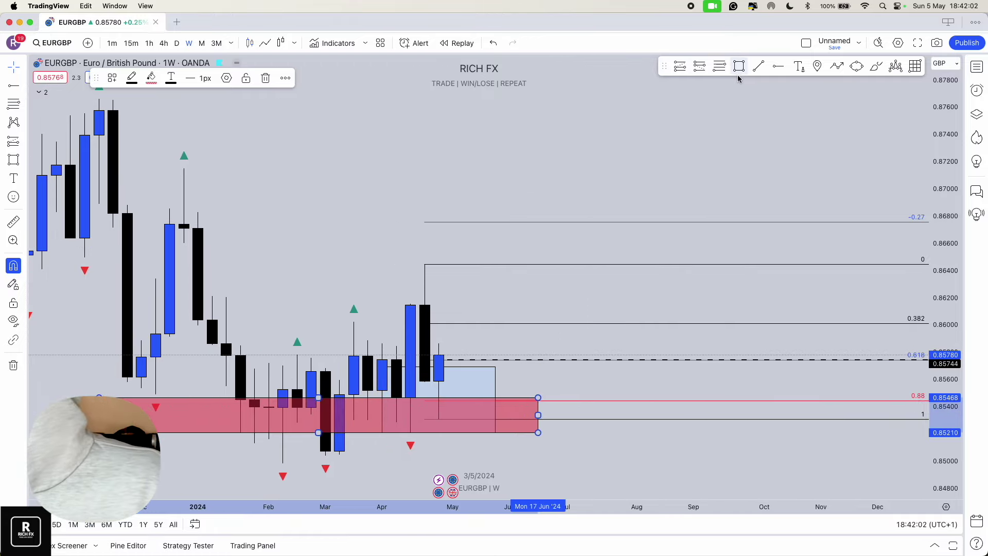
- On the monthly timeframe, draw a rectangle over the August 2023 lower wick from 0.85568 to 0.84928, spanning November 2022 to October 2024
click(202, 44)
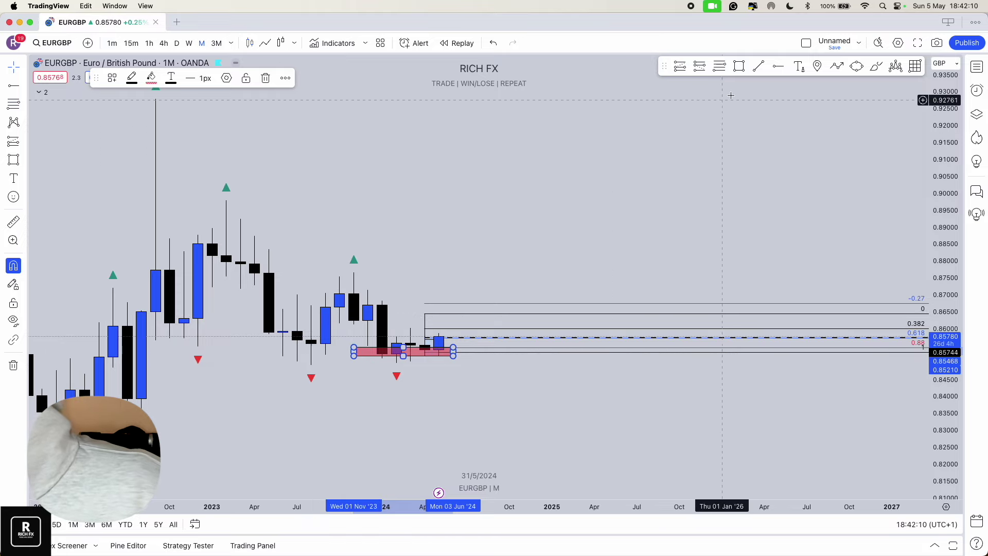
click(739, 68)
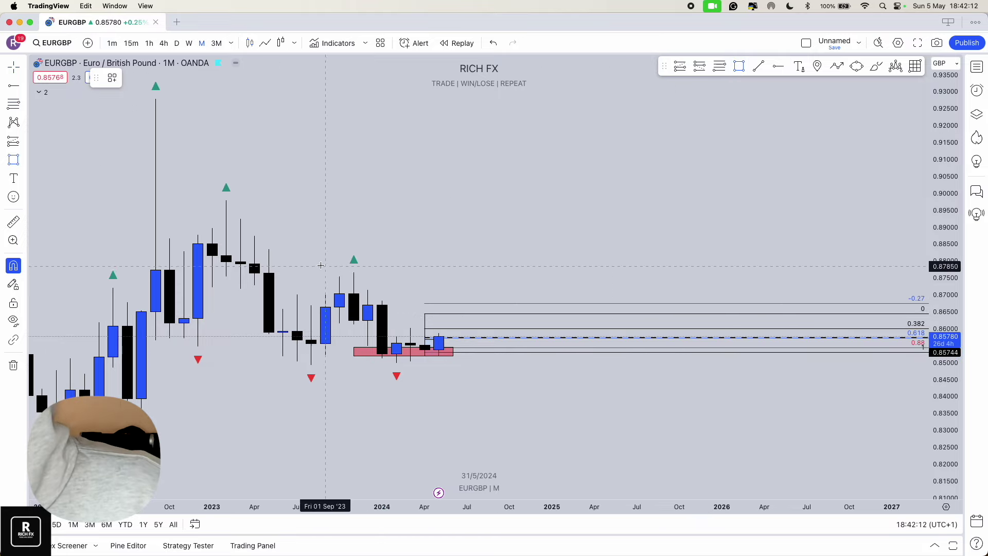
click(311, 343)
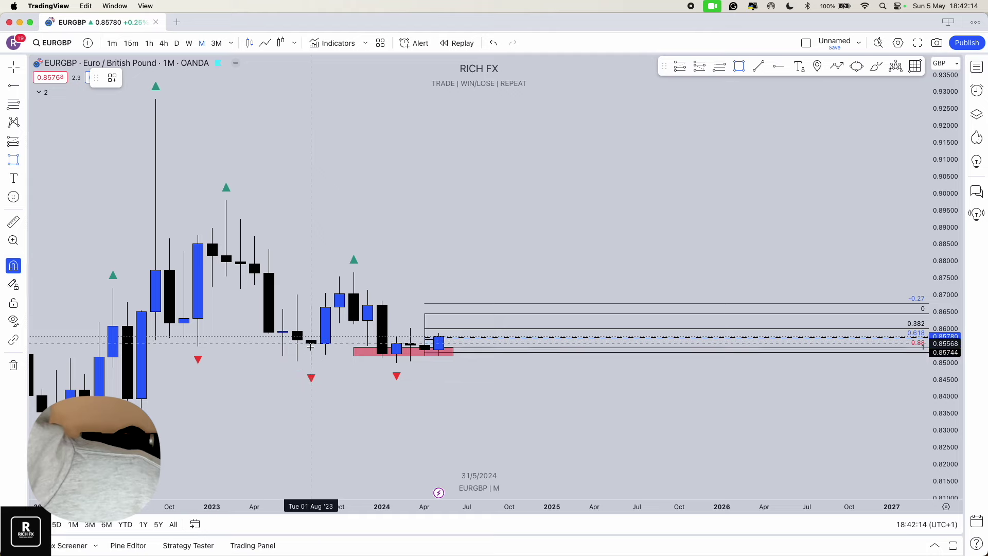
click(311, 365)
drag(311, 355, 509, 353)
drag(311, 354, 183, 339)
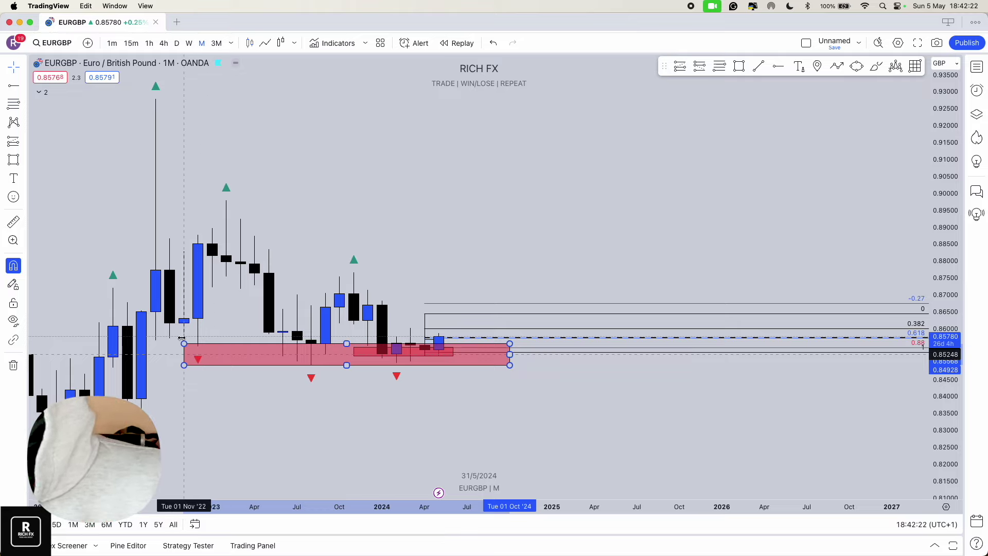
- Delete the monthly zone rectangle and the smaller red weekly zone rectangle
click(353, 349)
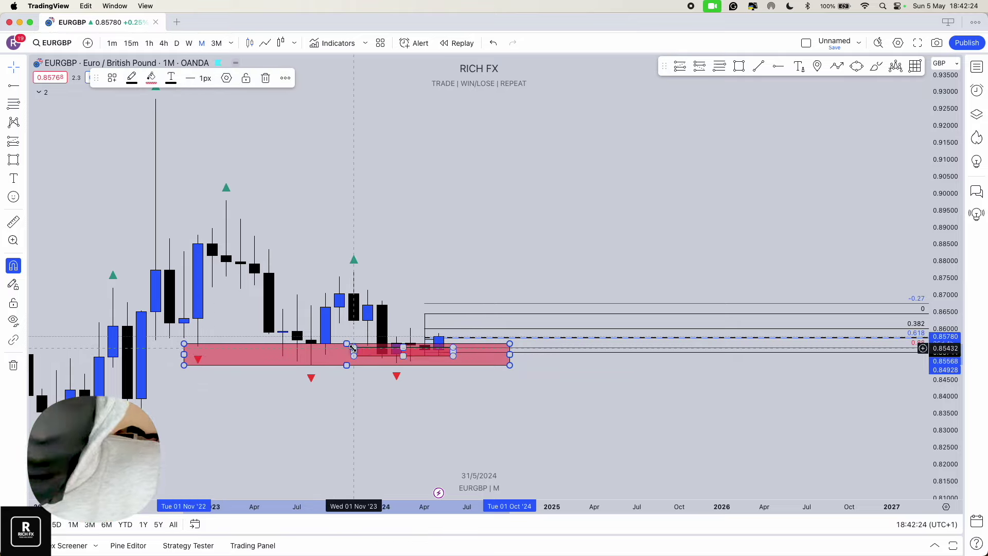
key(BackSpace)
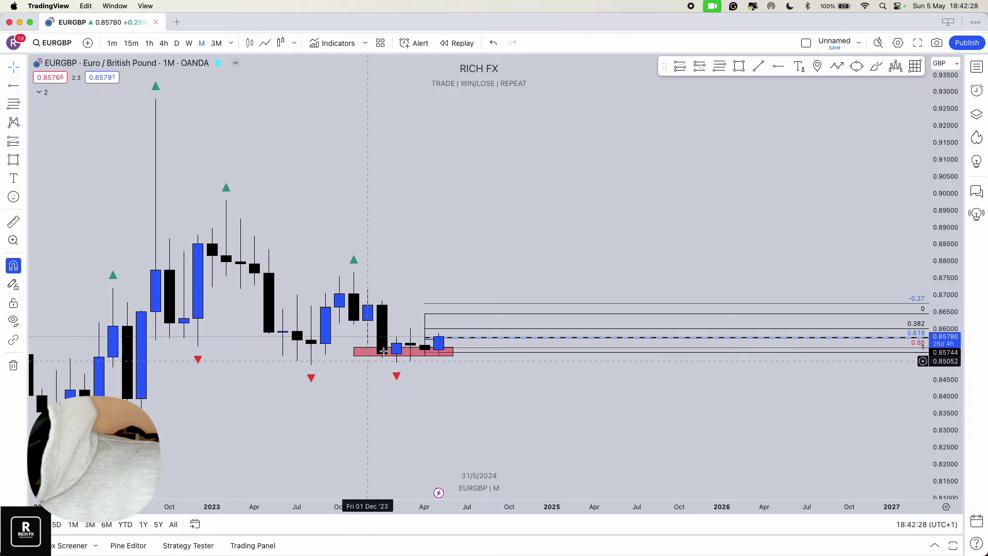
click(350, 352)
key(BackSpace)
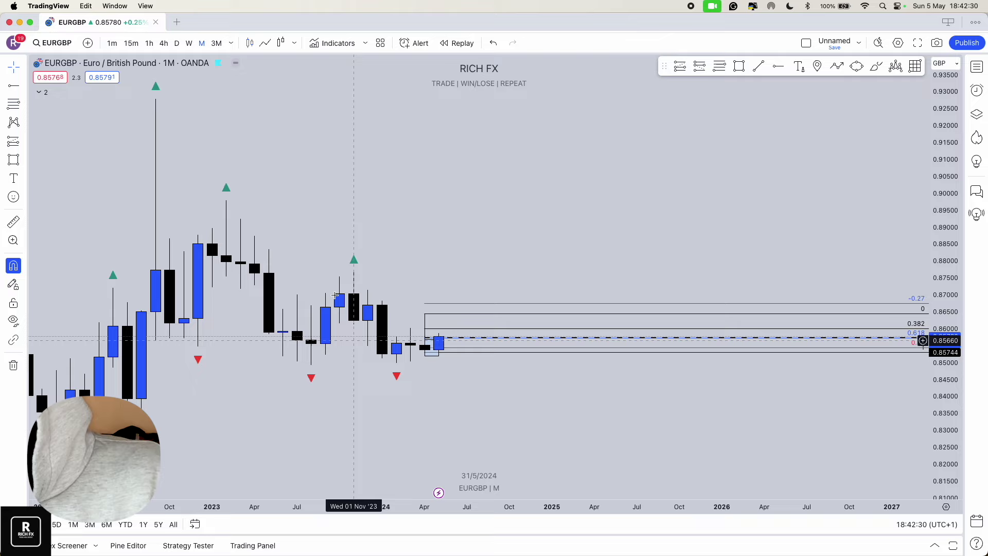
- Return to the daily timeframe and examine the blue zone against the recent swing and its Fibonacci levels
click(178, 44)
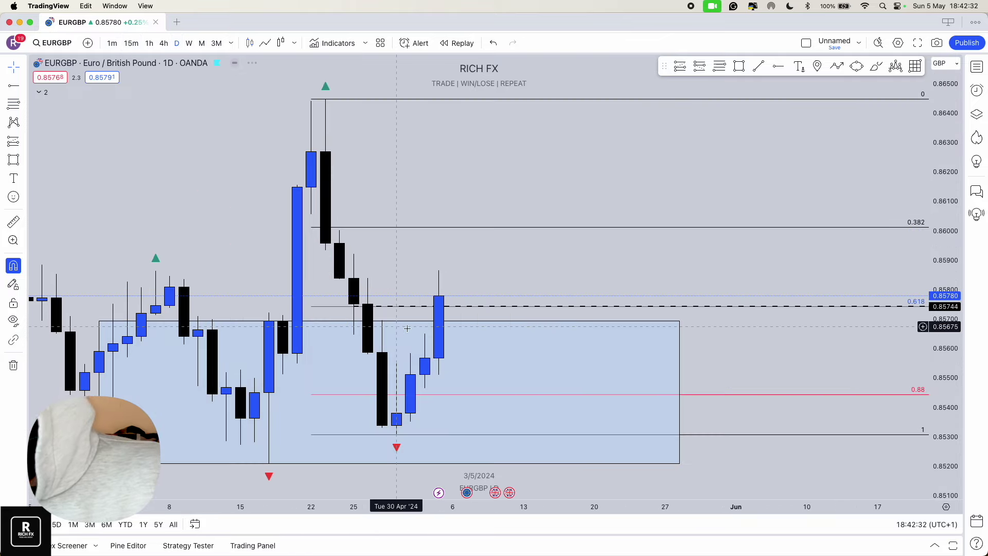
scroll(407, 453, left, 5)
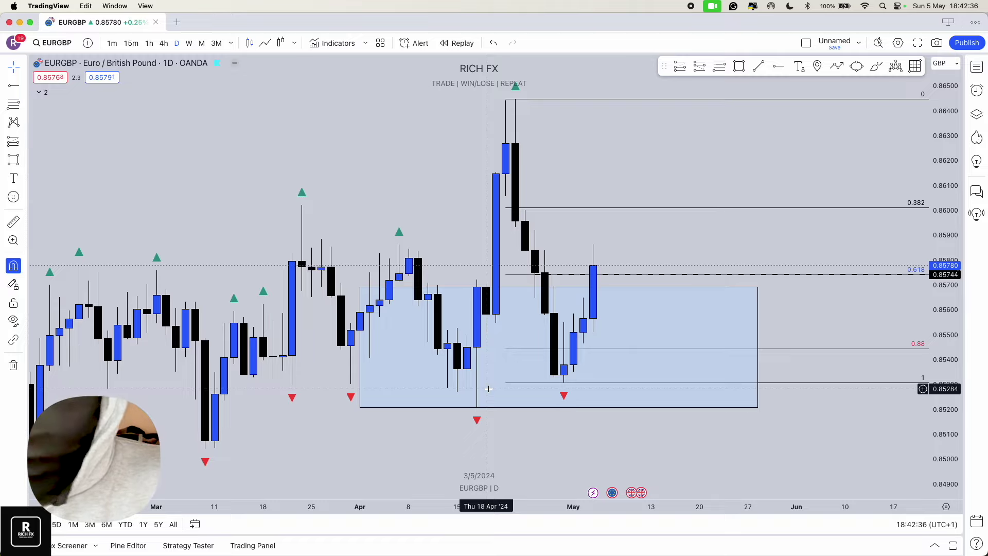
scroll(524, 363, down, 5)
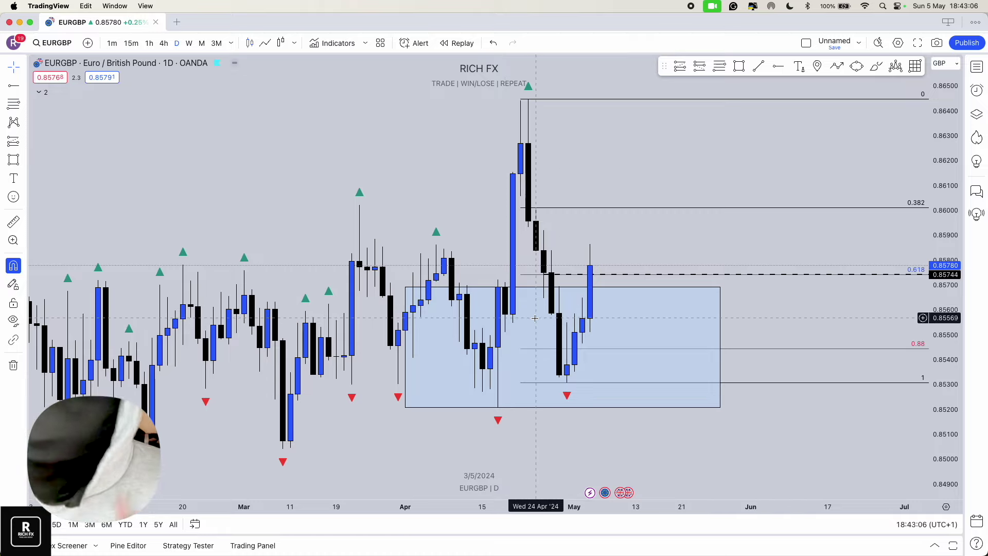
click(572, 288)
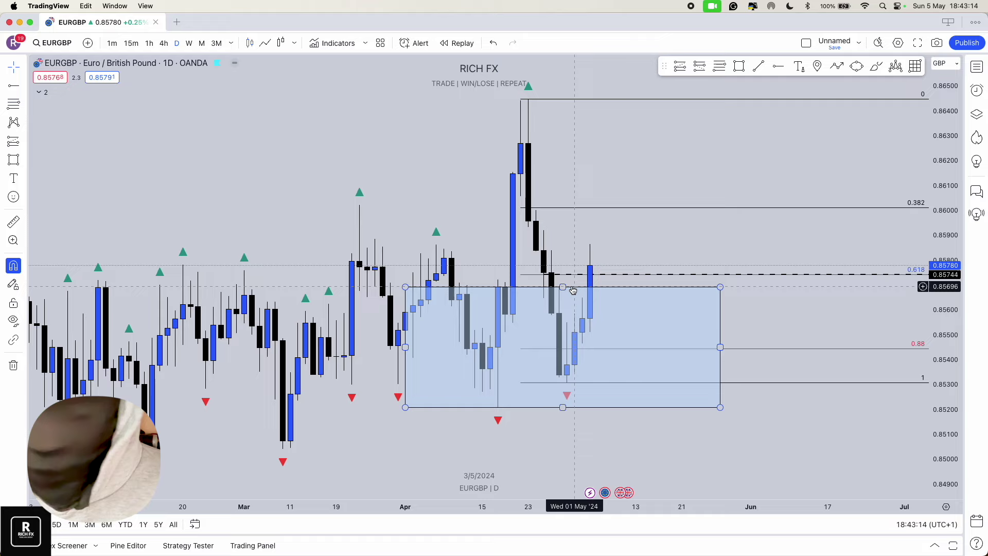
click(587, 264)
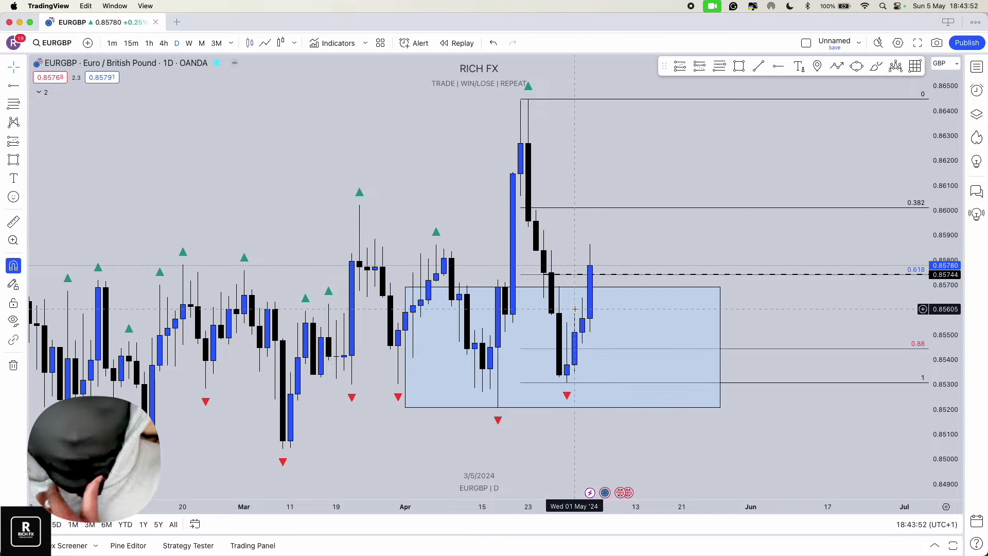
- On the 4-hour timeframe, delete the dashed horizontal line at 0.85744 beside the 0.618 Fibonacci level
scroll(397, 222, right, 5)
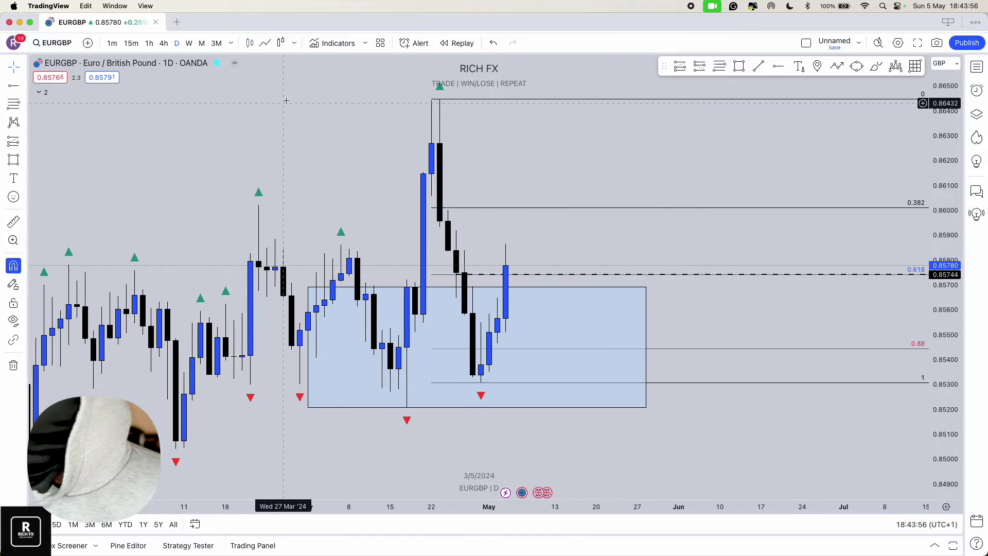
click(164, 44)
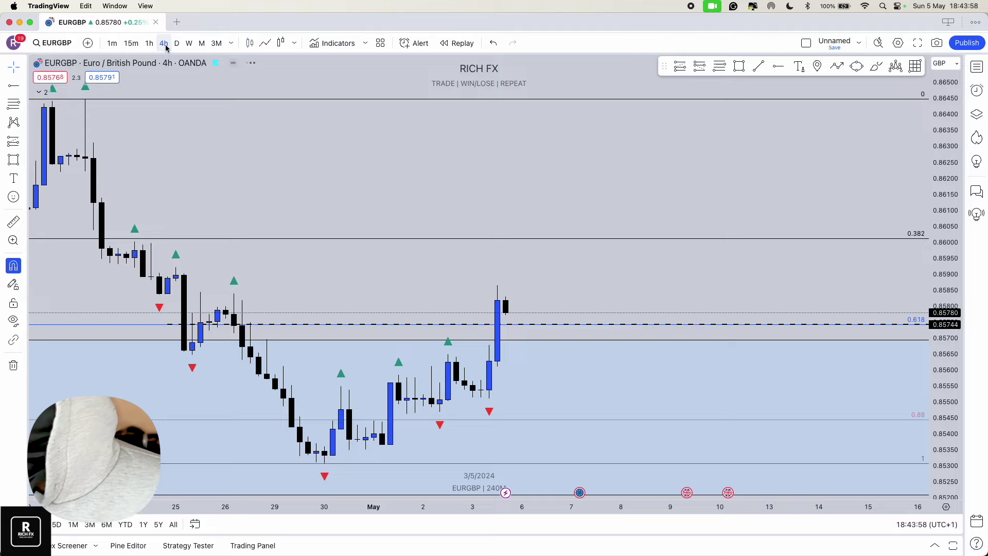
scroll(439, 242, up, 5)
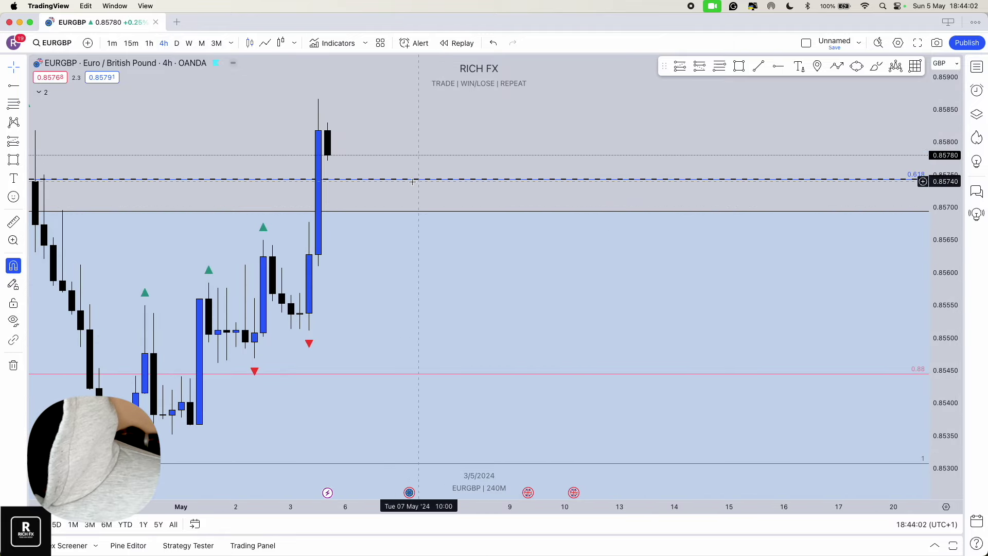
click(329, 179)
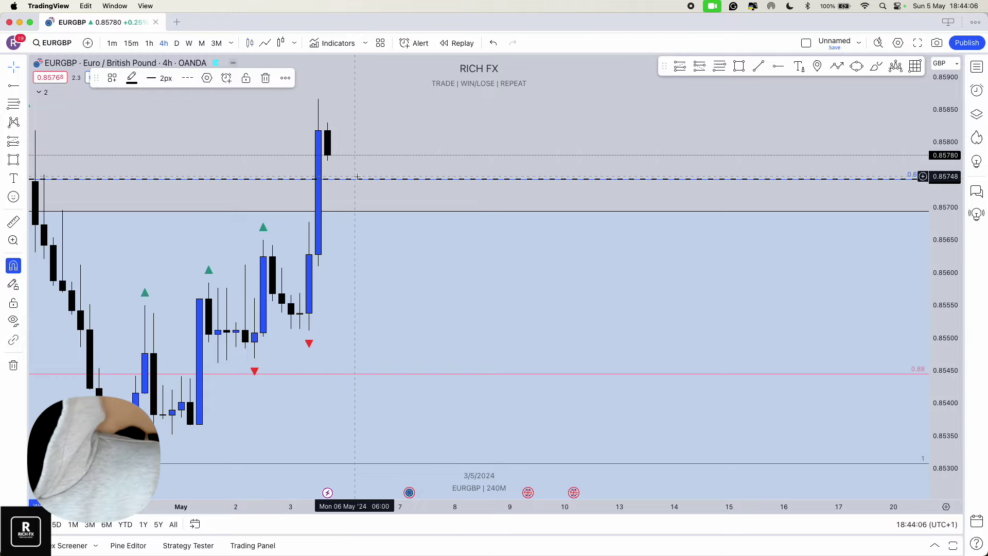
click(376, 162)
scroll(381, 159, left, 3)
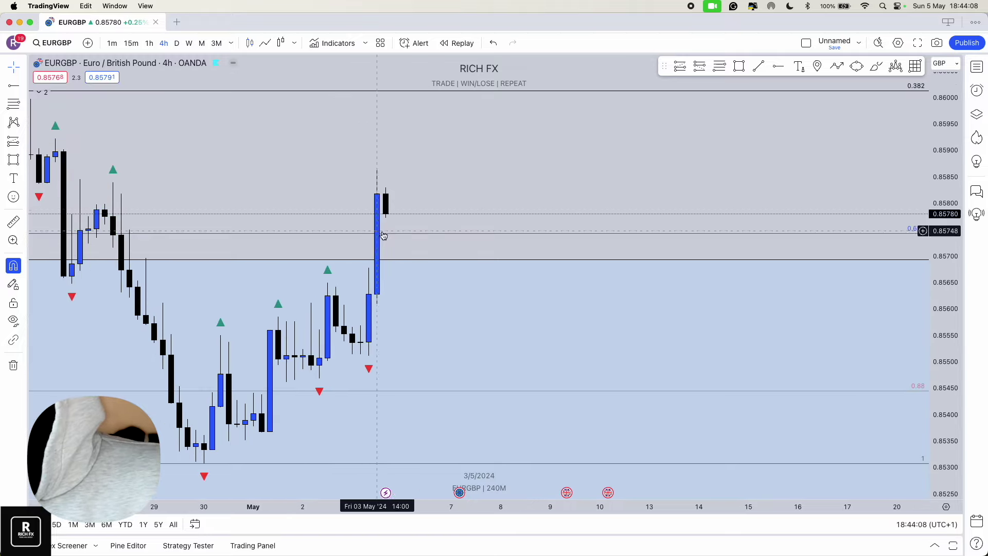
scroll(412, 221, left, 2)
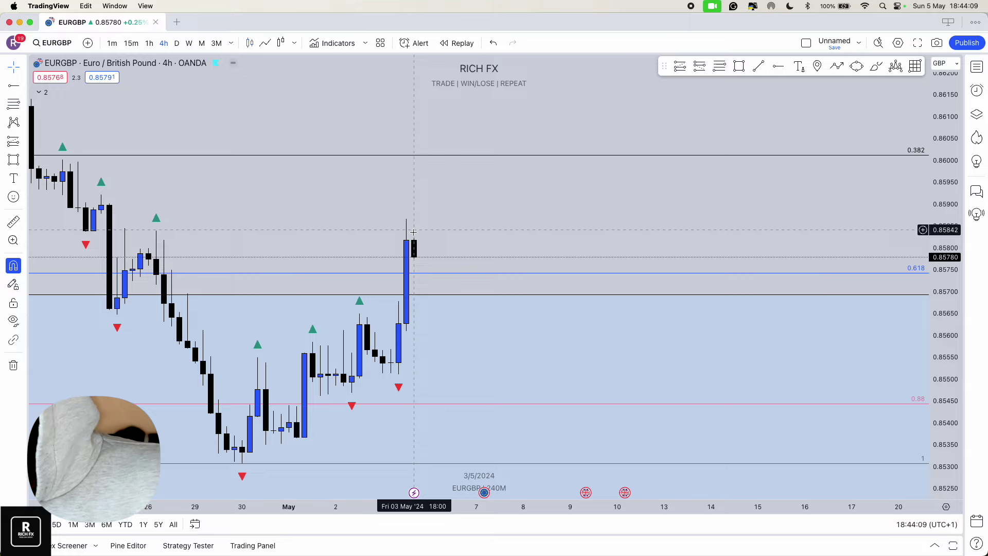
- Place a long position just after the latest candle with its entry on the 0.618 Fibonacci level at 0.85741
click(679, 67)
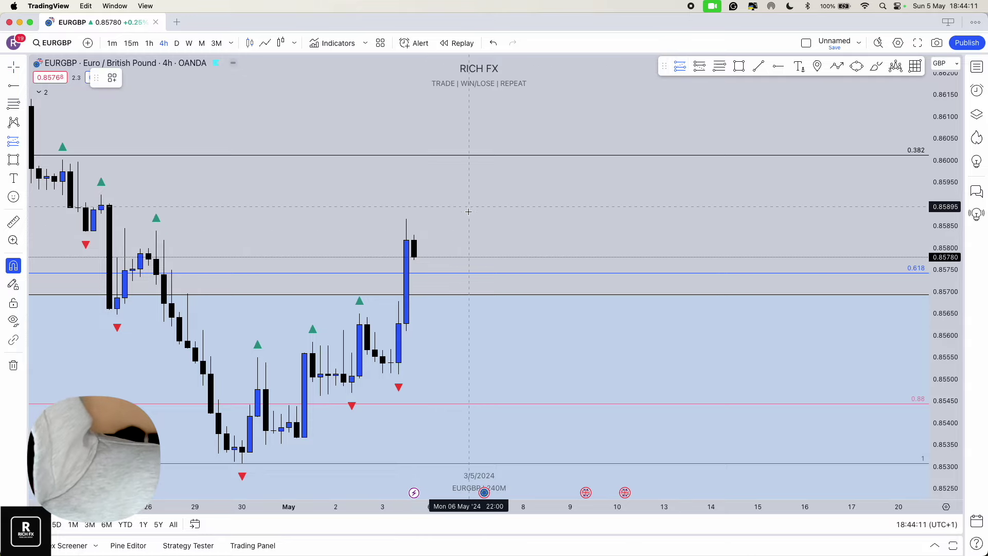
click(411, 273)
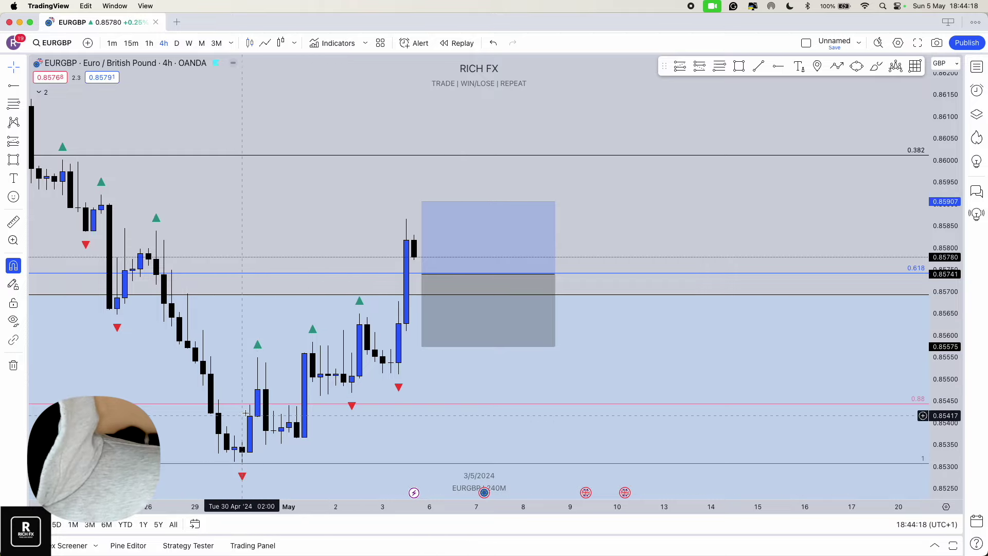
mouse_move(421, 274)
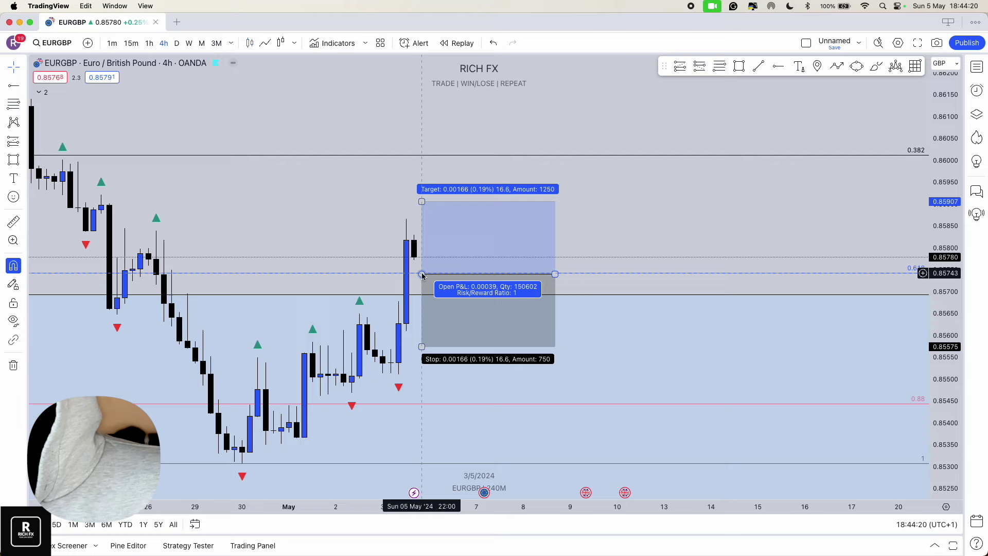
scroll(422, 275, up, 3)
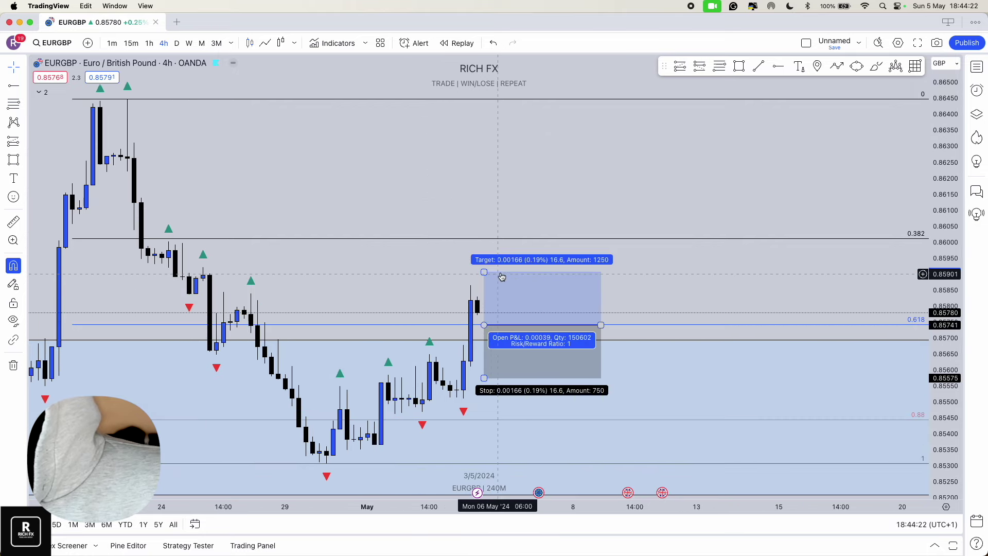
- Extend the long position's target to the -0.27 Fibonacci level at 0.86755 and lower its stop to 0.85430
drag(485, 272, 486, 200)
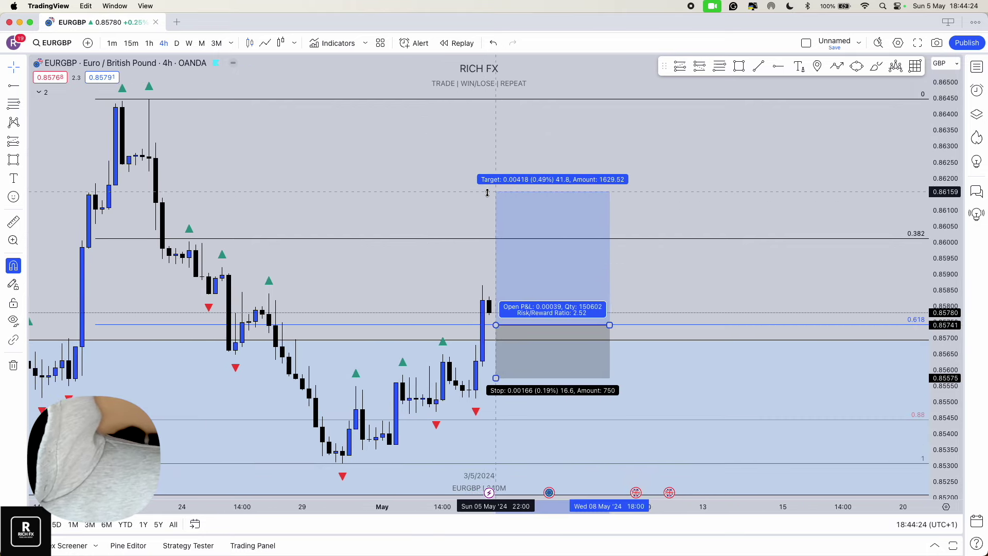
scroll(538, 153, down, 3)
drag(593, 191, 594, 123)
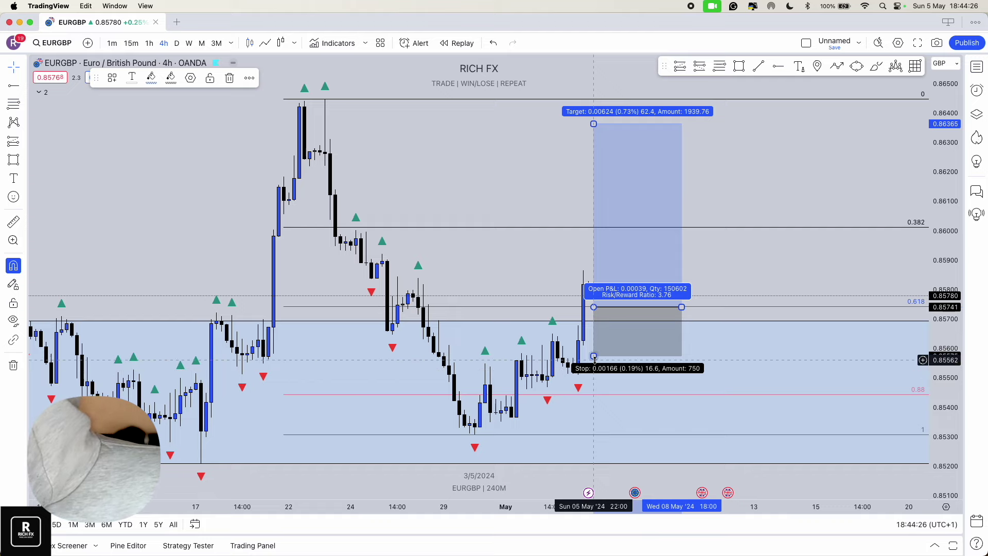
drag(593, 356, 585, 398)
drag(925, 159, 924, 186)
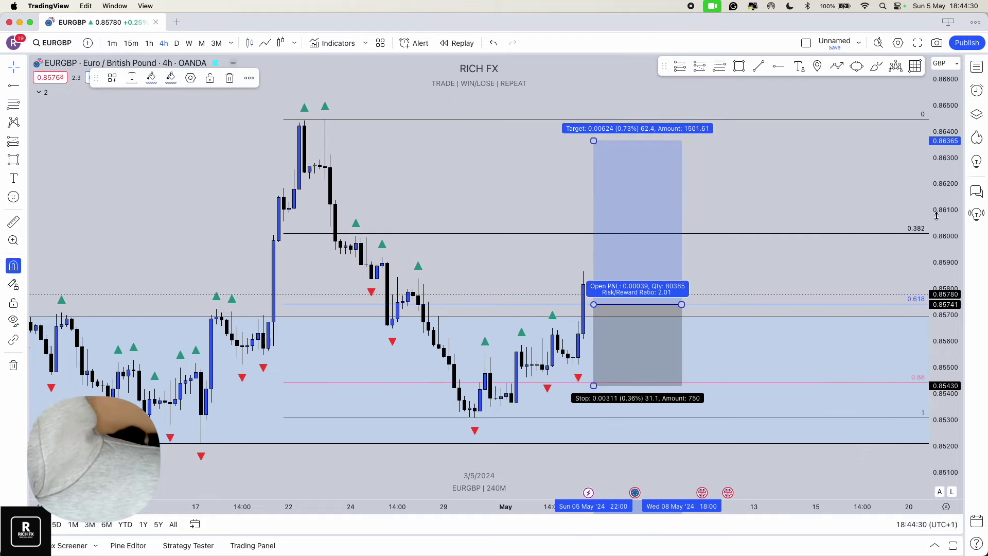
drag(595, 187, 587, 133)
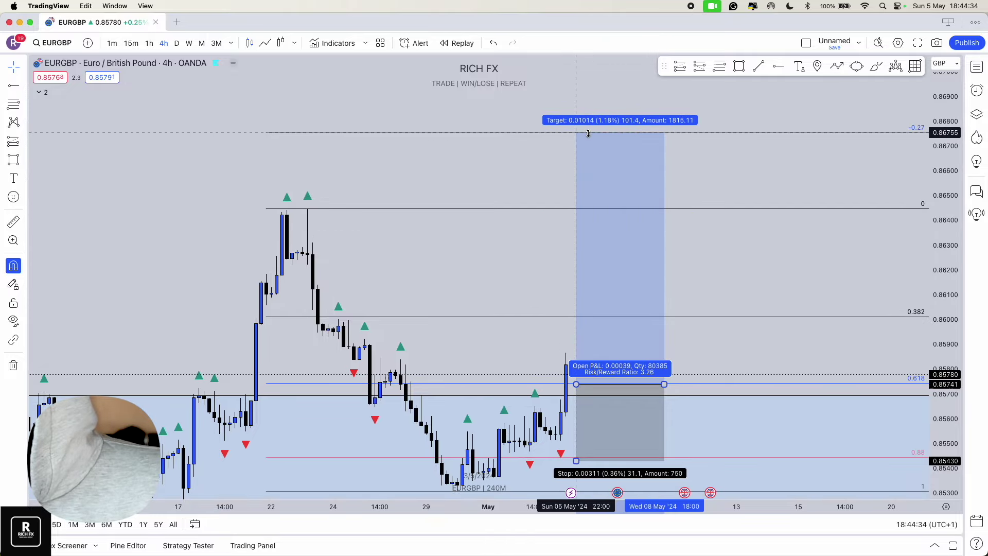
- Lower the long position's stop to 0.85406, below the 0.88 Fibonacci level
drag(506, 256, 492, 180)
click(588, 367)
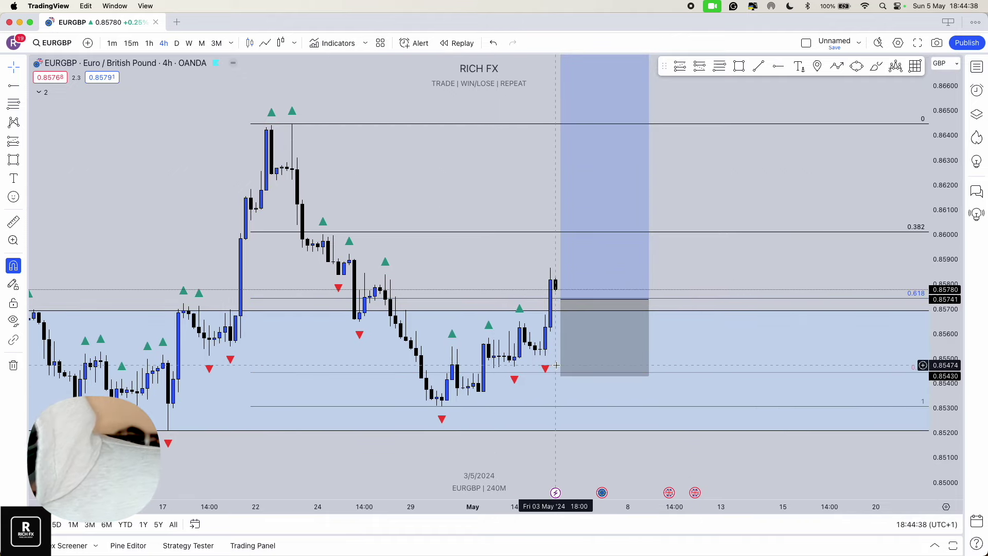
drag(560, 375, 558, 383)
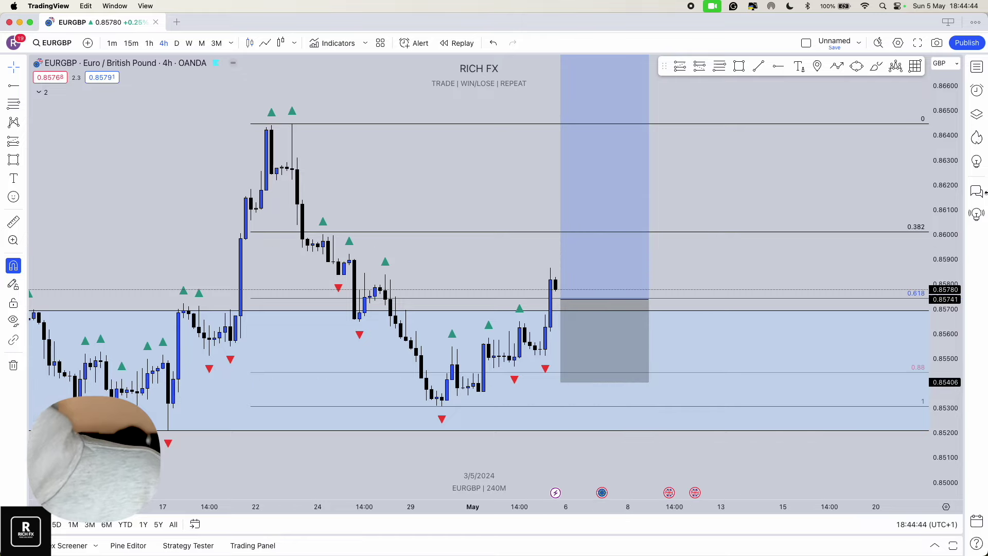
drag(937, 165, 937, 224)
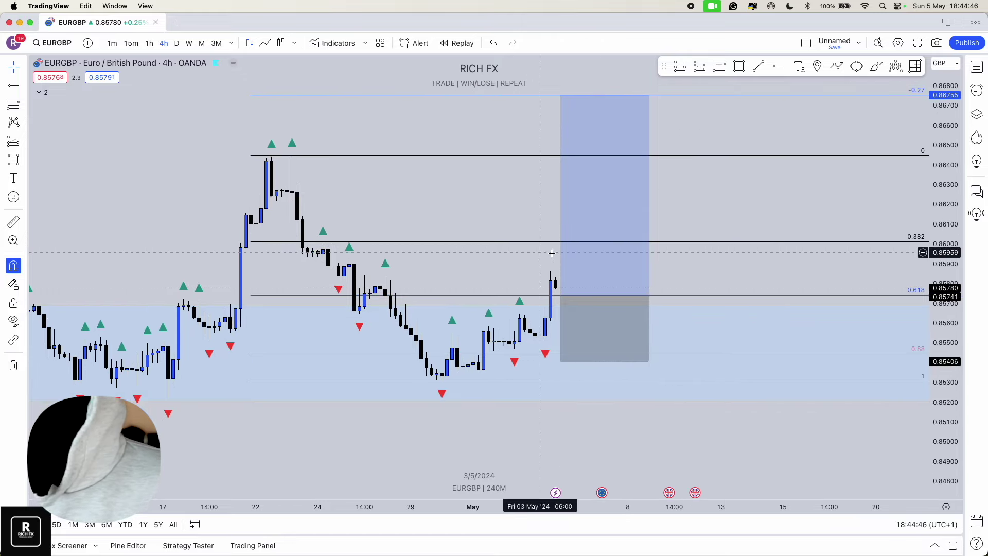
click(603, 234)
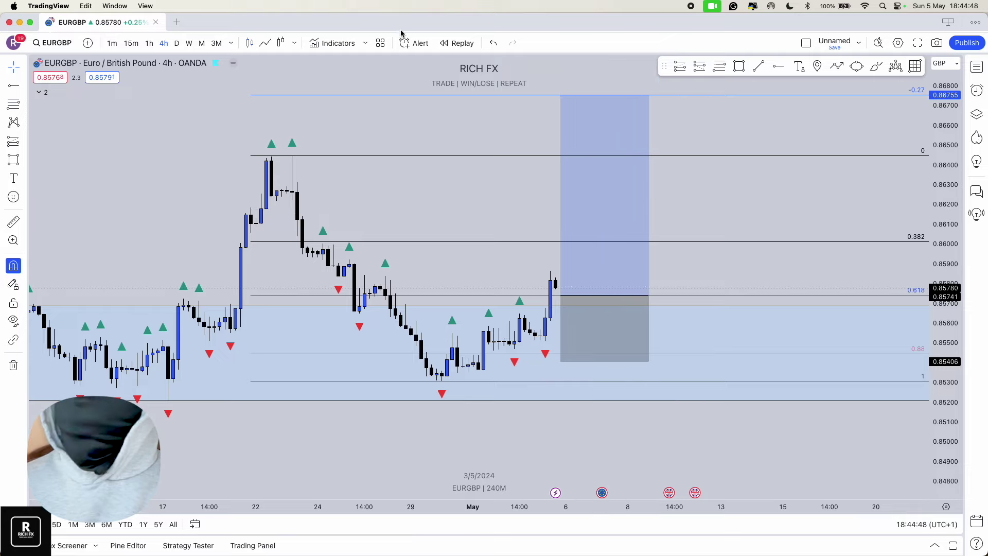
- Return to the daily timeframe and examine the long position against the blue zone and Fibonacci levels
click(176, 43)
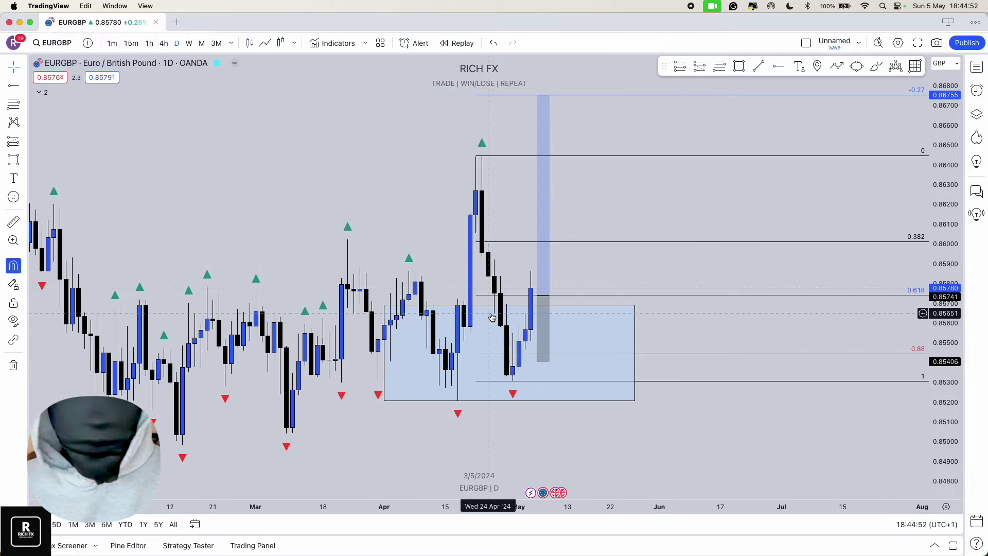
scroll(463, 308, up, 5)
scroll(445, 296, up, 2)
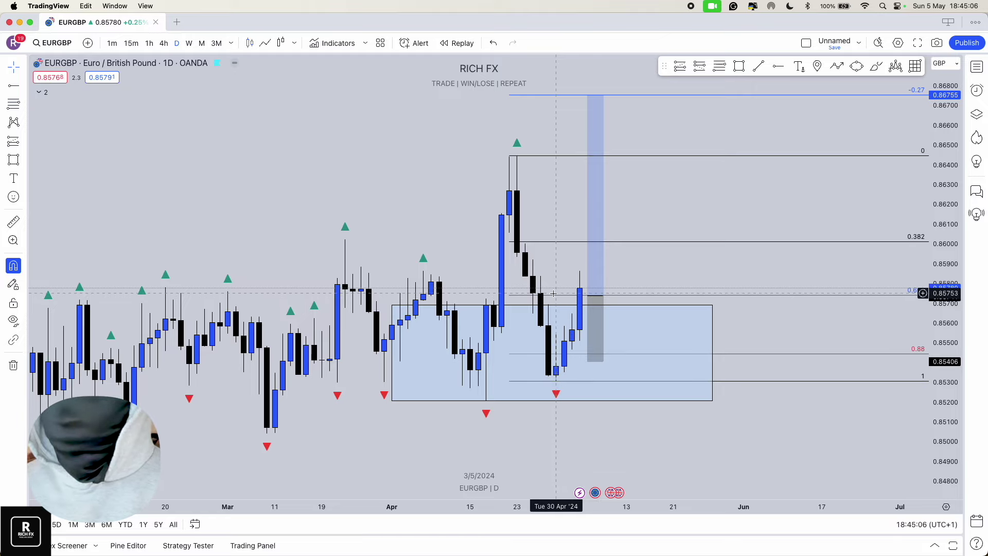
mouse_move(599, 291)
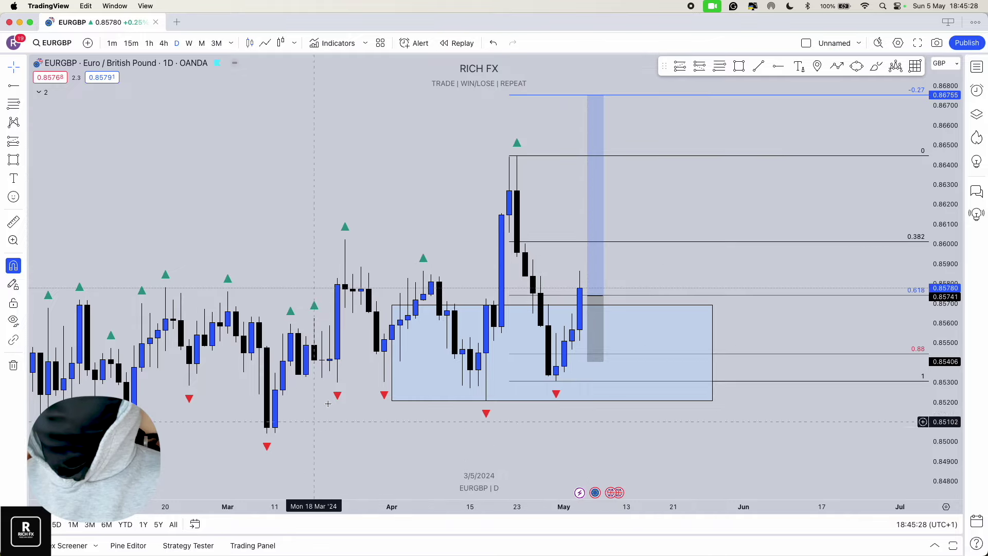
- Switch to the USDCAD chart and examine its zones and Fibonacci levels on the weekly and monthly timeframes
key(Down)
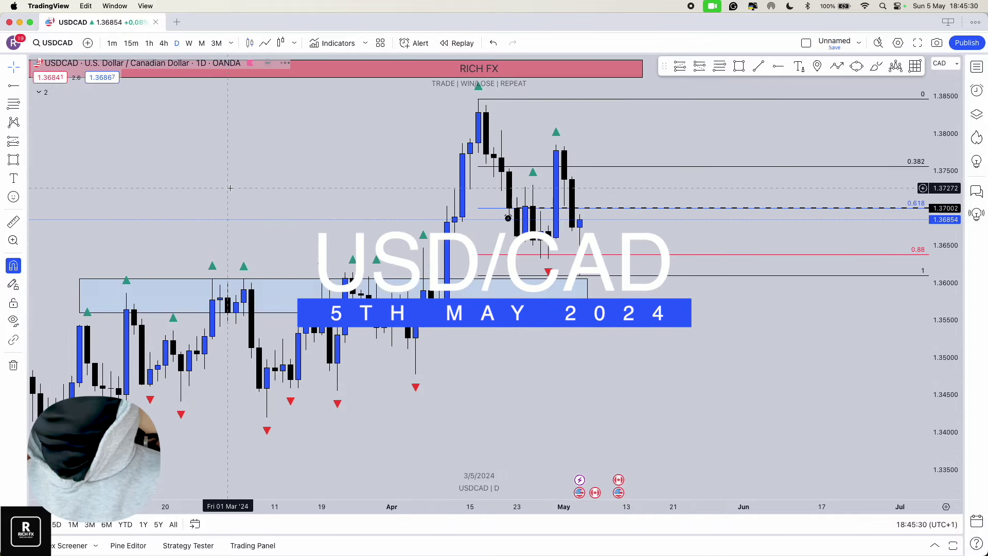
click(189, 43)
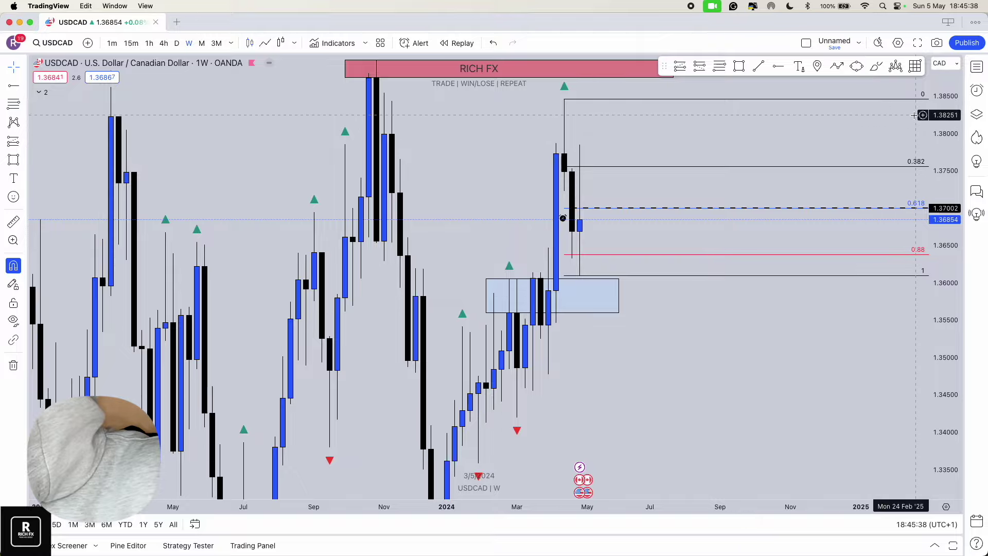
scroll(869, 134, right, 5)
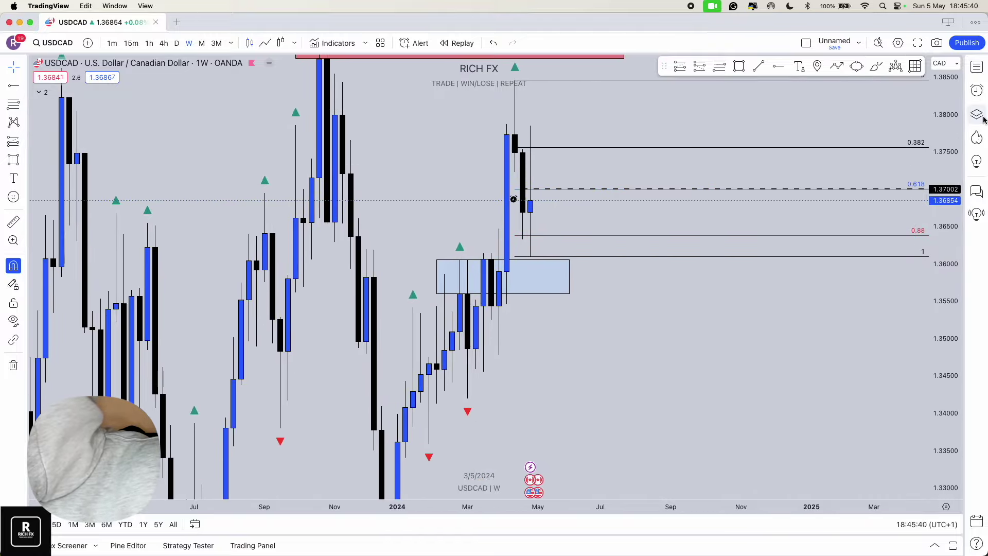
drag(947, 128, 929, 247)
click(201, 43)
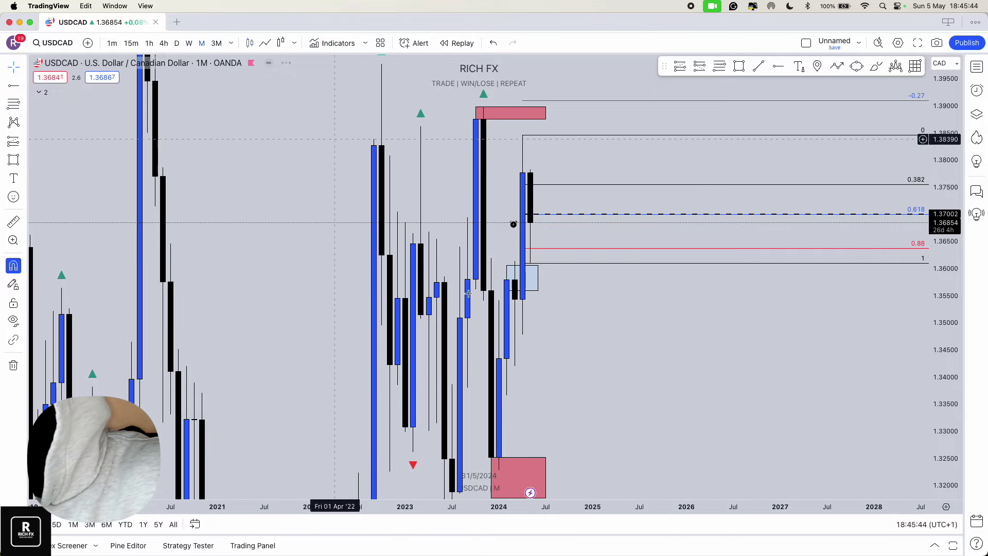
scroll(514, 474, down, 10)
scroll(583, 370, up, 8)
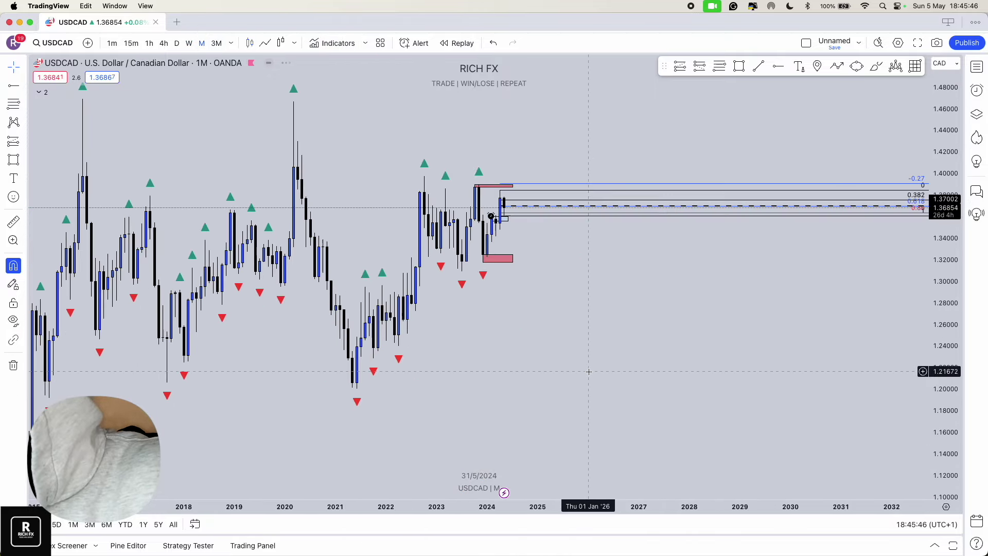
- On the weekly USDCAD chart, extend the end of the blue zone rectangle forward by one week
click(176, 43)
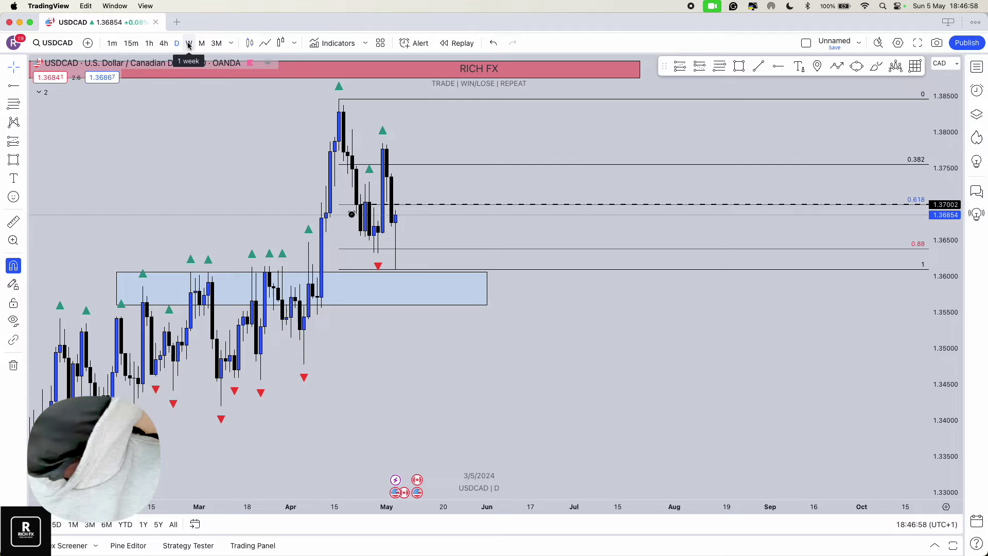
click(189, 43)
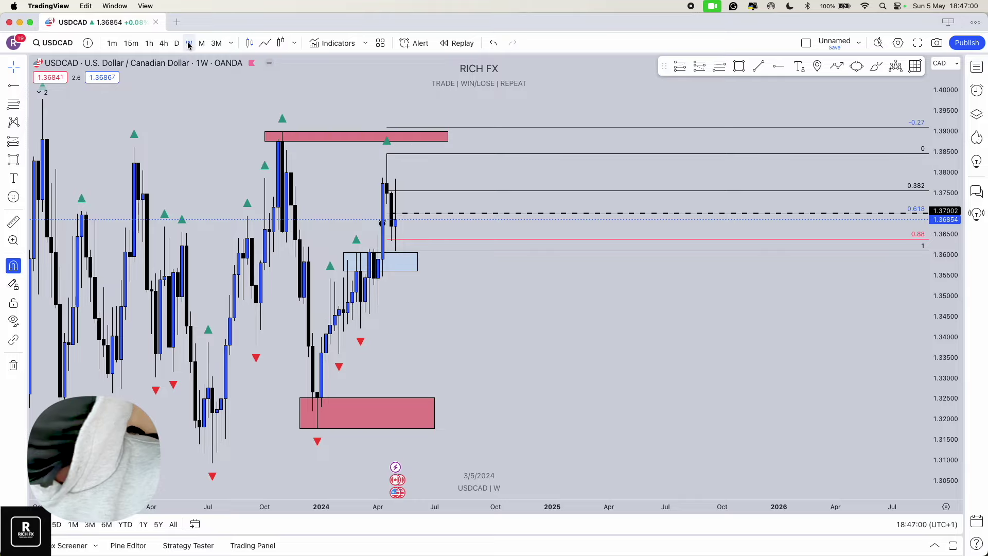
scroll(355, 288, up, 5)
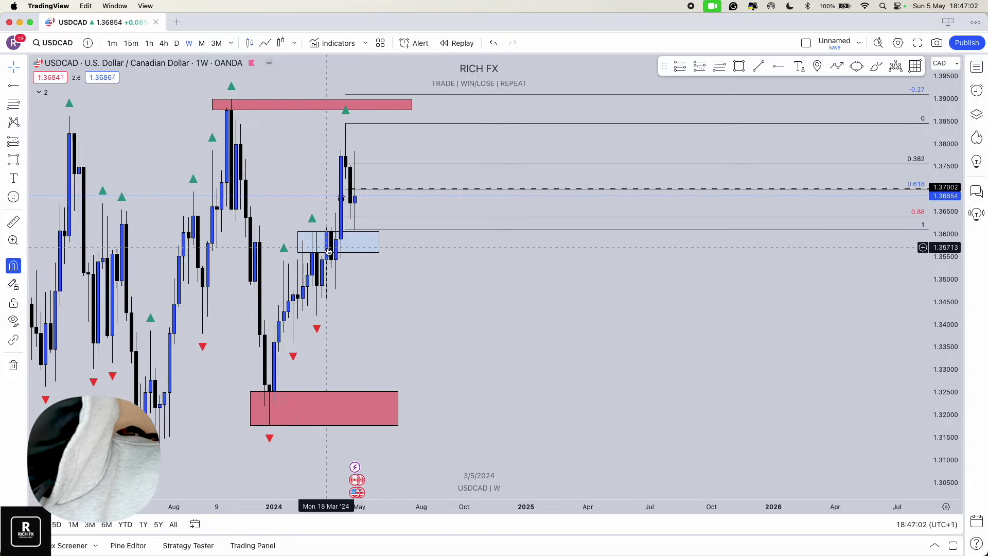
scroll(201, 278, down, 5)
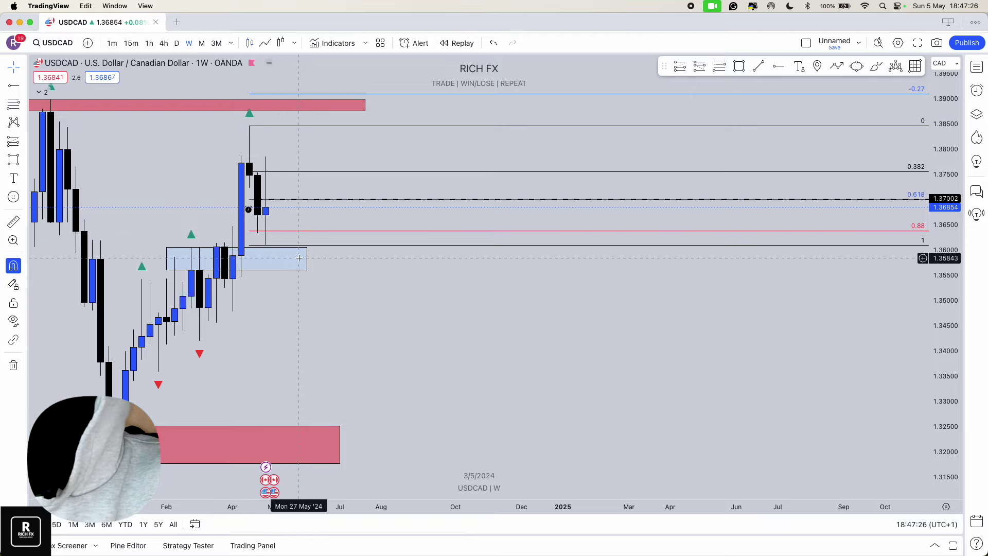
drag(307, 259, 315, 258)
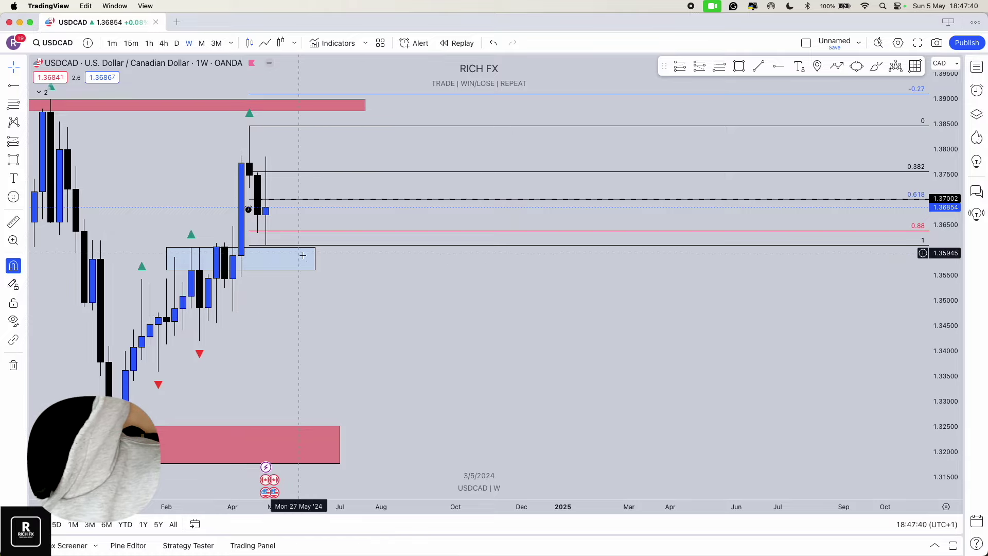
- Switch USDCAD to the monthly timeframe and examine the red zones, the blue zone and the latest candles against the Fibonacci levels
scroll(329, 195, left, 5)
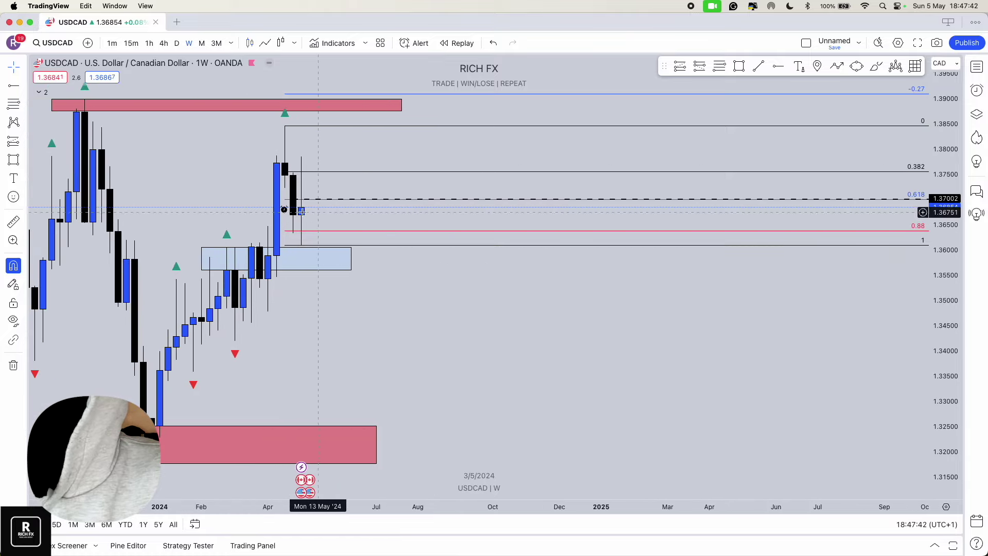
scroll(280, 217, up, 2)
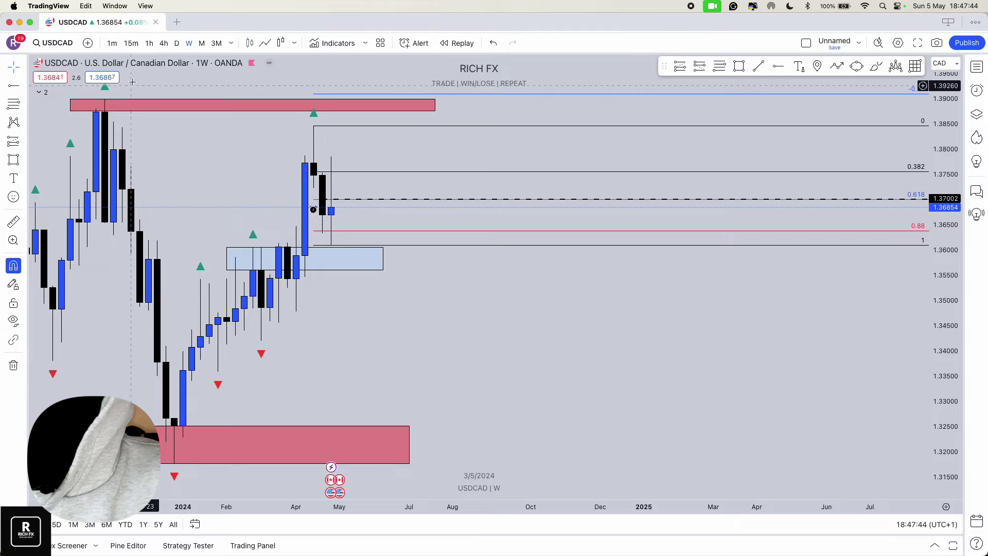
click(201, 43)
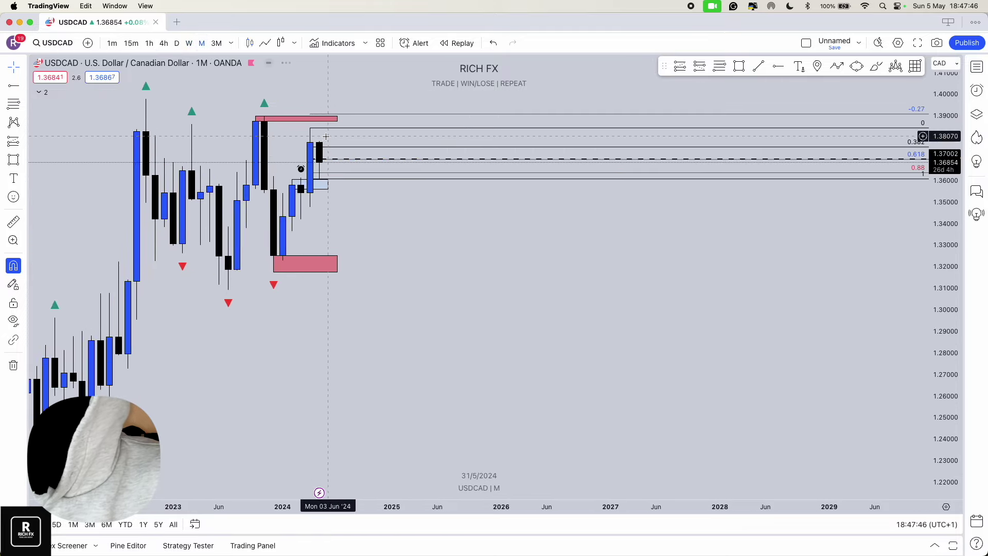
click(241, 104)
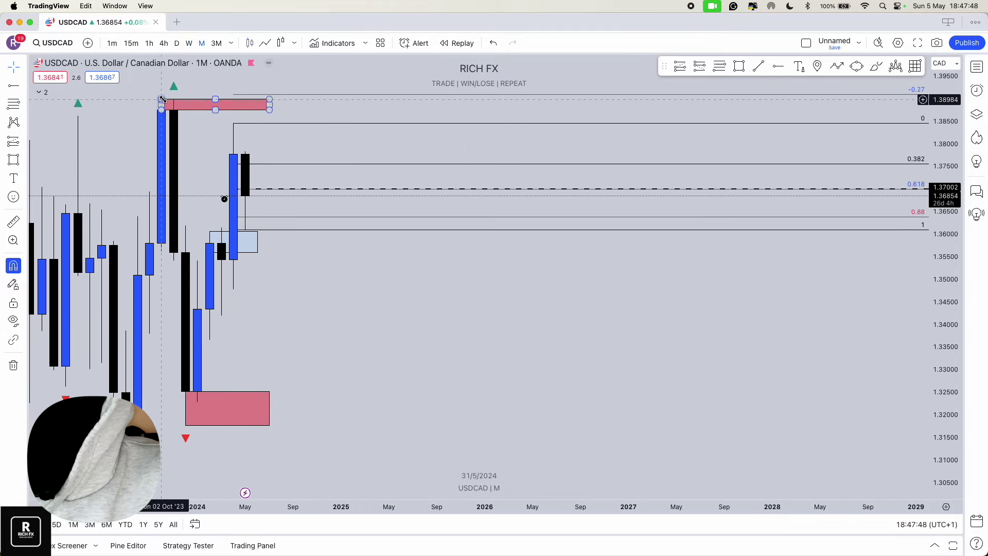
click(242, 93)
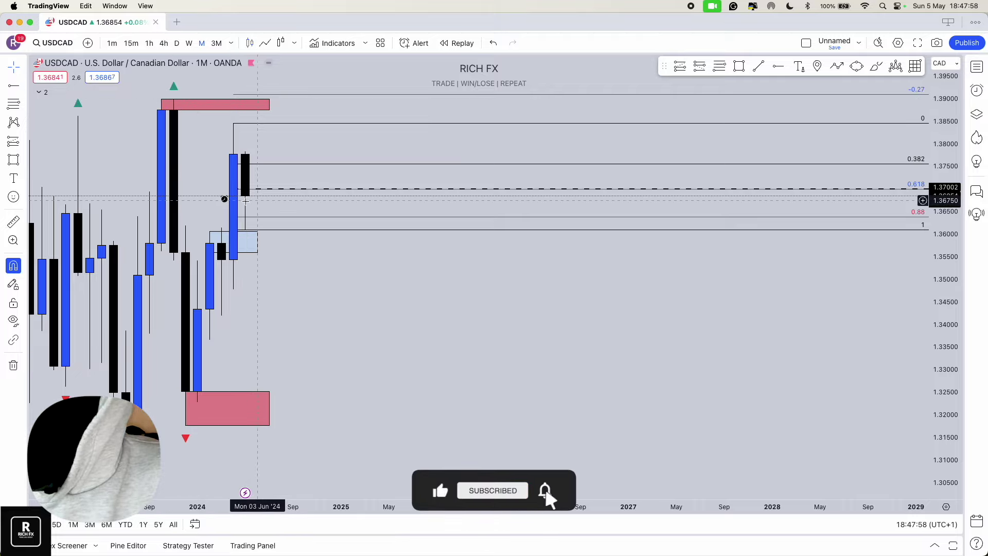
click(268, 105)
click(252, 286)
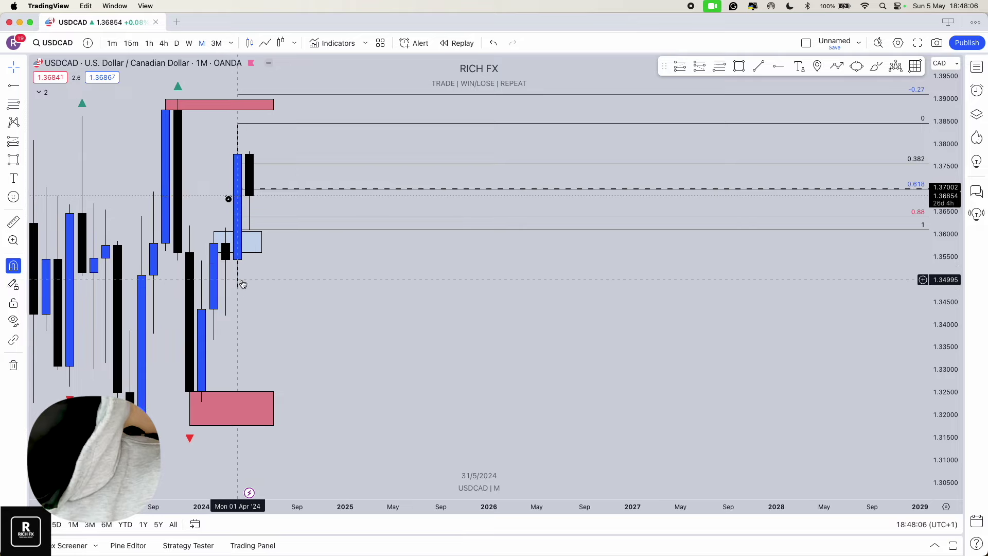
scroll(240, 282, left, 2)
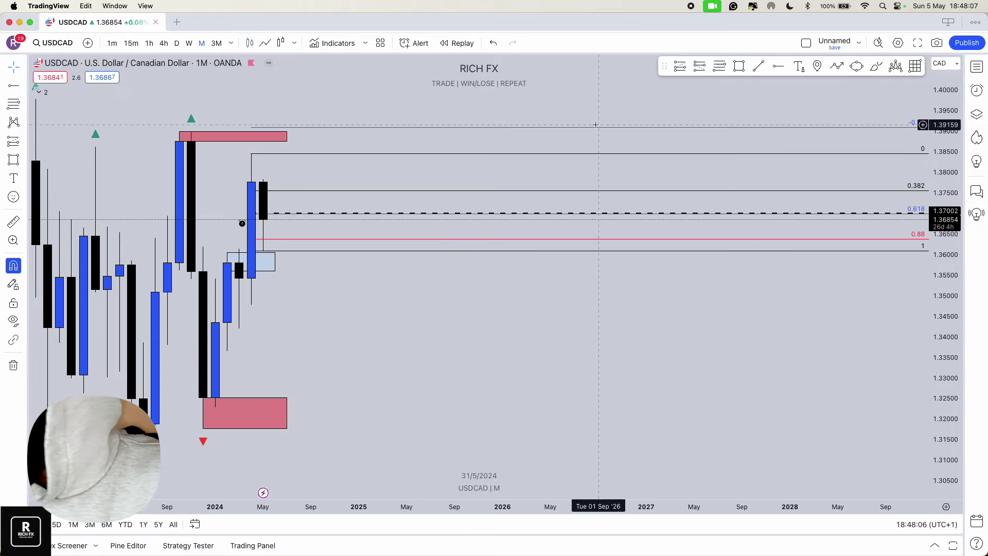
- Draw a rectangle zone from 1.35437 to 1.34200 at the March 2024 monthly candle and widen it back across the 2023 candles
click(737, 67)
click(238, 277)
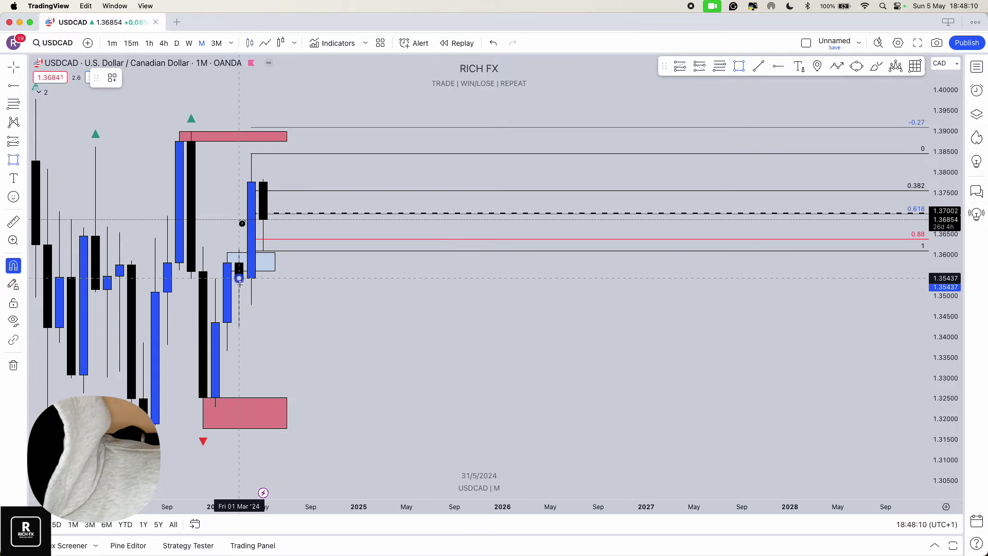
click(239, 328)
drag(292, 303, 298, 303)
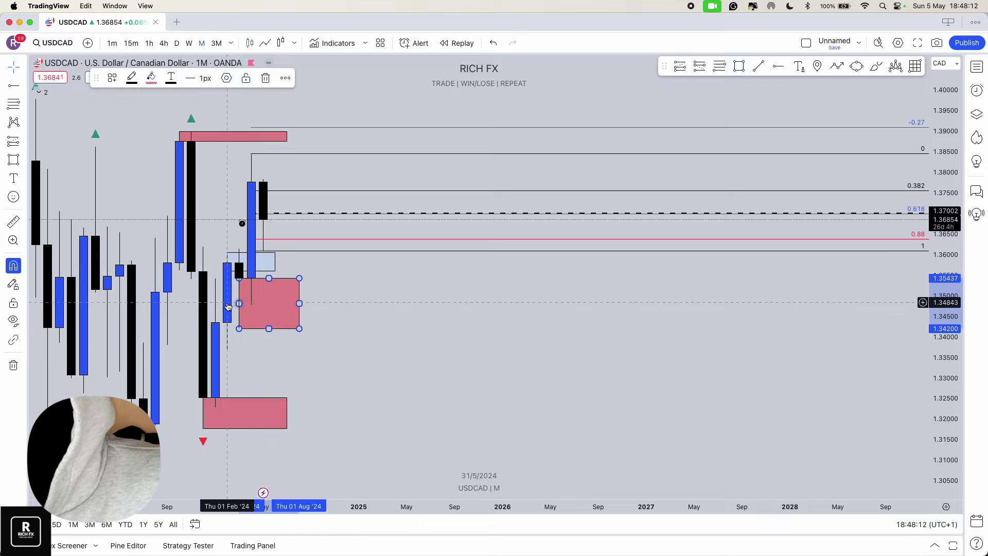
drag(238, 303, 120, 303)
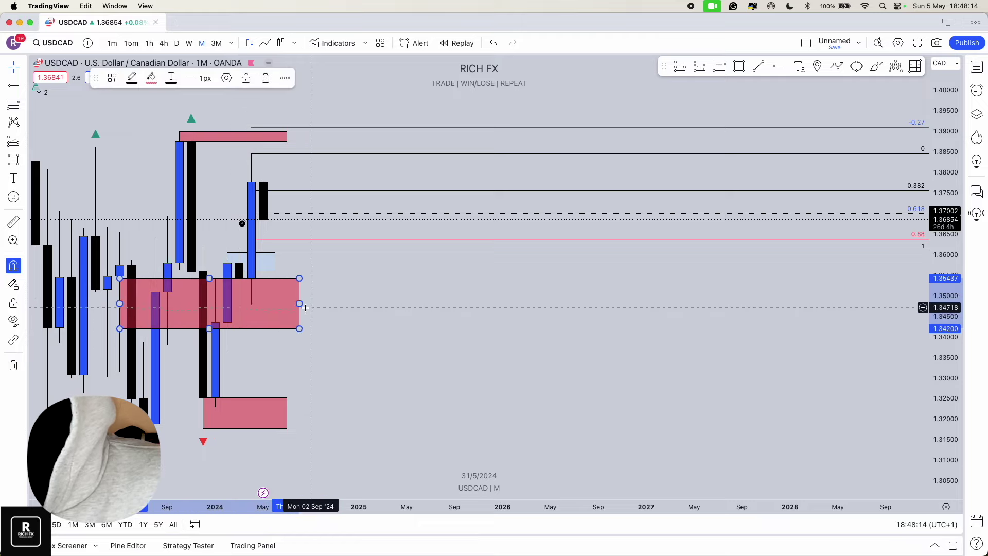
scroll(291, 314, left, 3)
drag(333, 244, 368, 244)
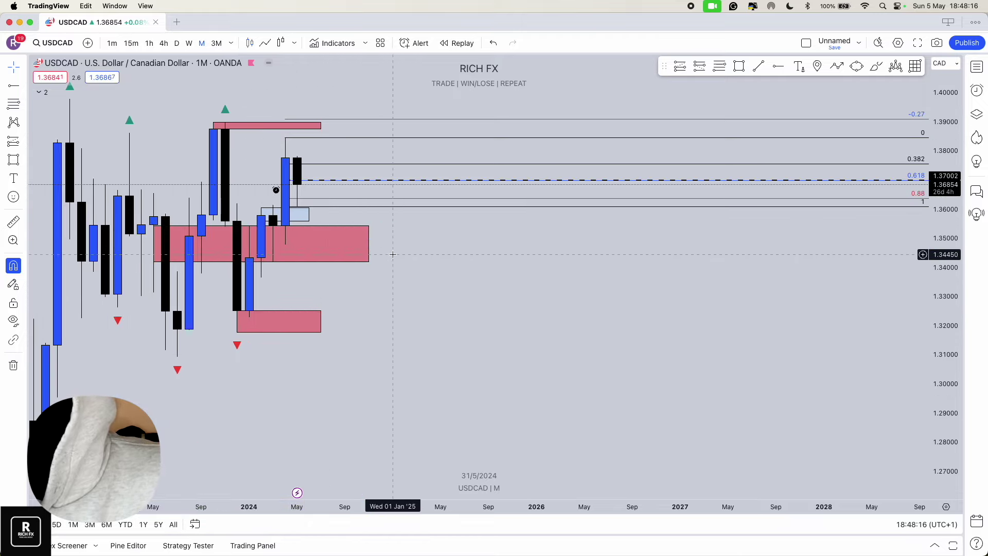
- Delete the new rectangle and the red zone near 1.32, and return to the daily timeframe
key(Delete)
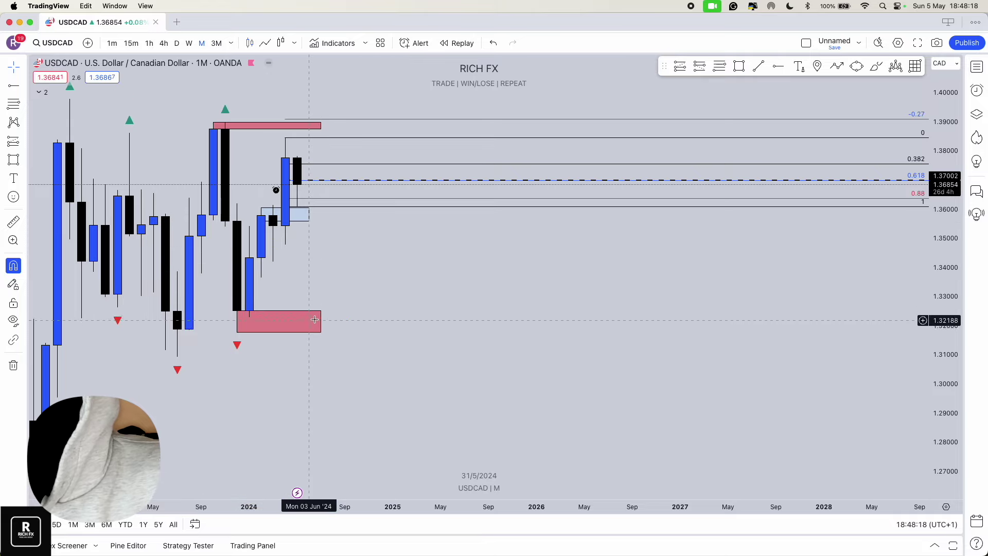
click(307, 315)
key(Delete)
click(190, 44)
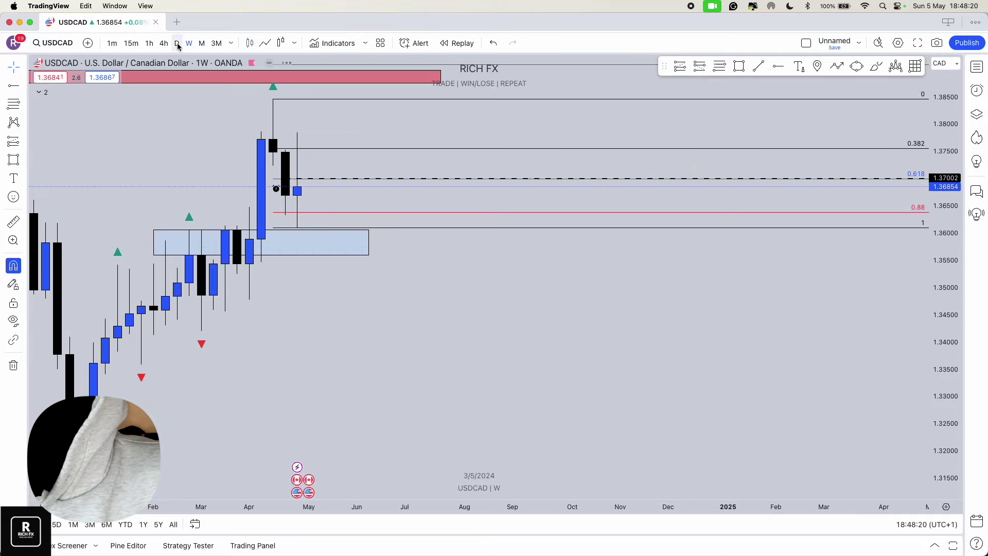
click(176, 44)
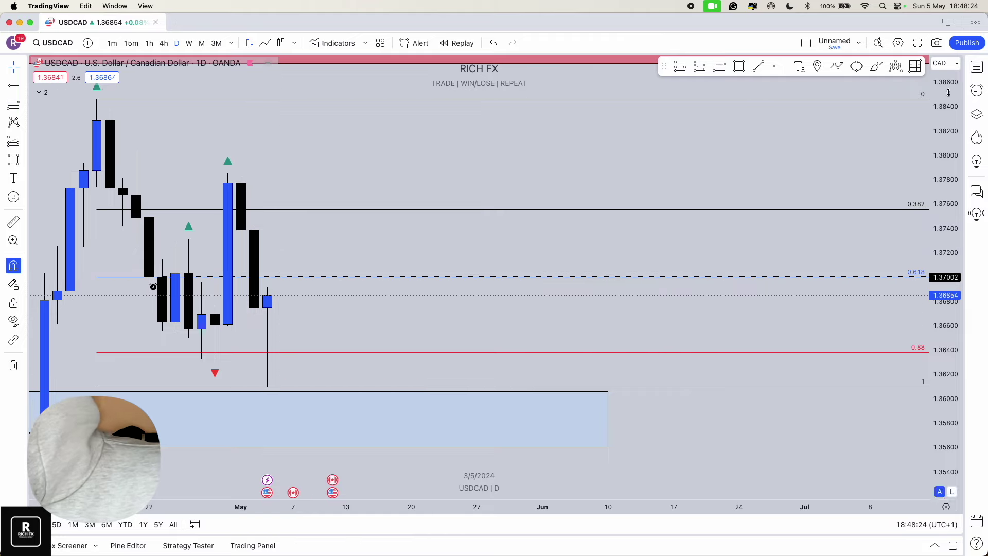
- Sketch a path from the last daily candle up to about 1.373 and back to the 0.618 level, and delete it
click(837, 66)
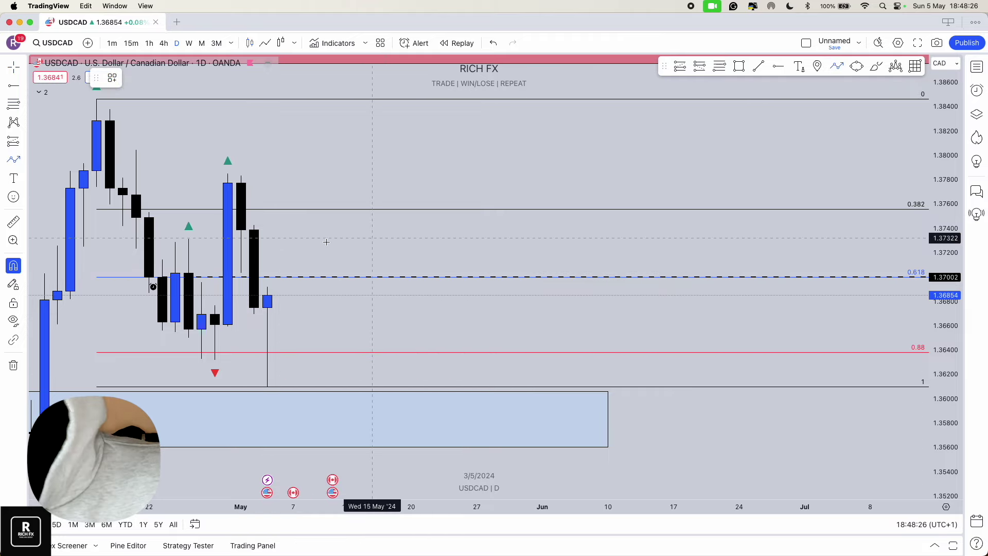
click(267, 295)
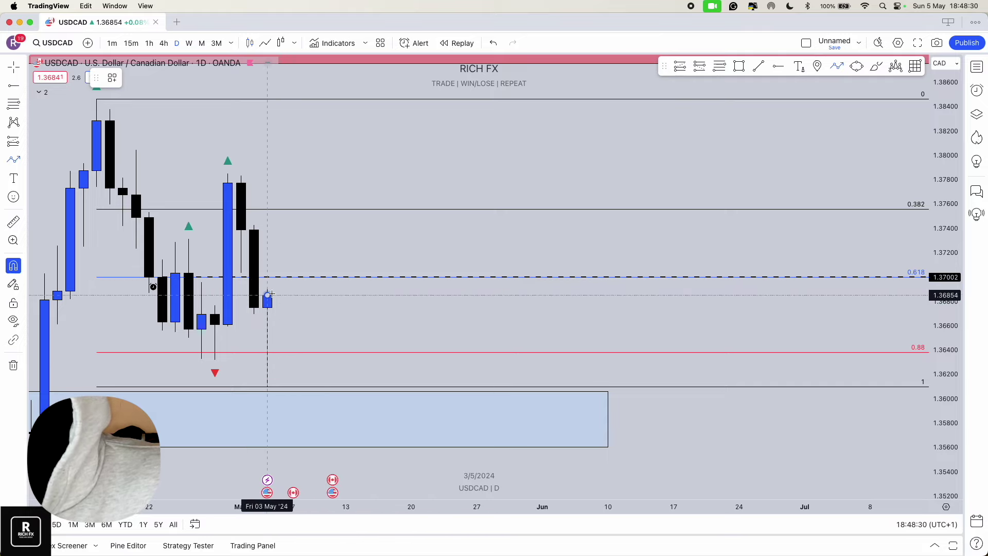
click(280, 240)
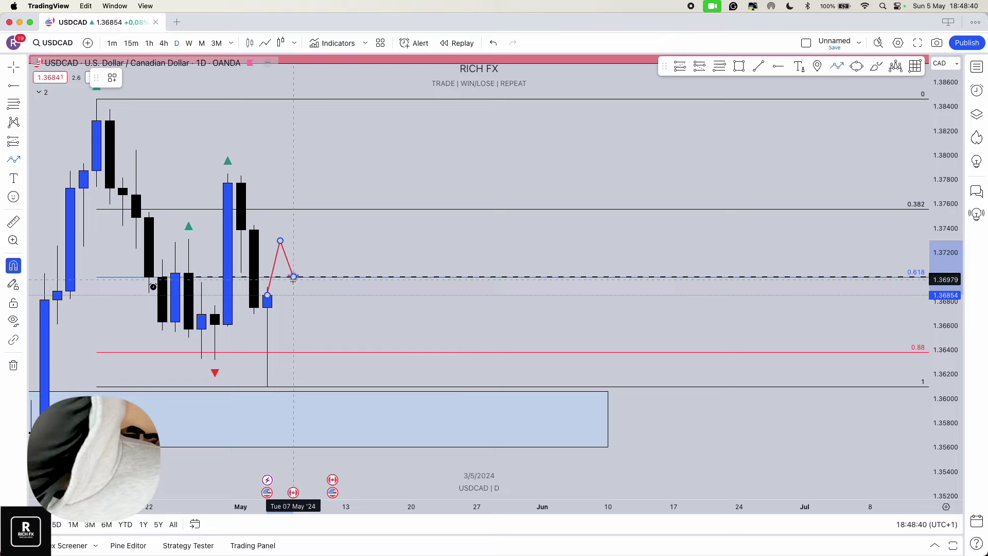
click(293, 277)
key(Escape)
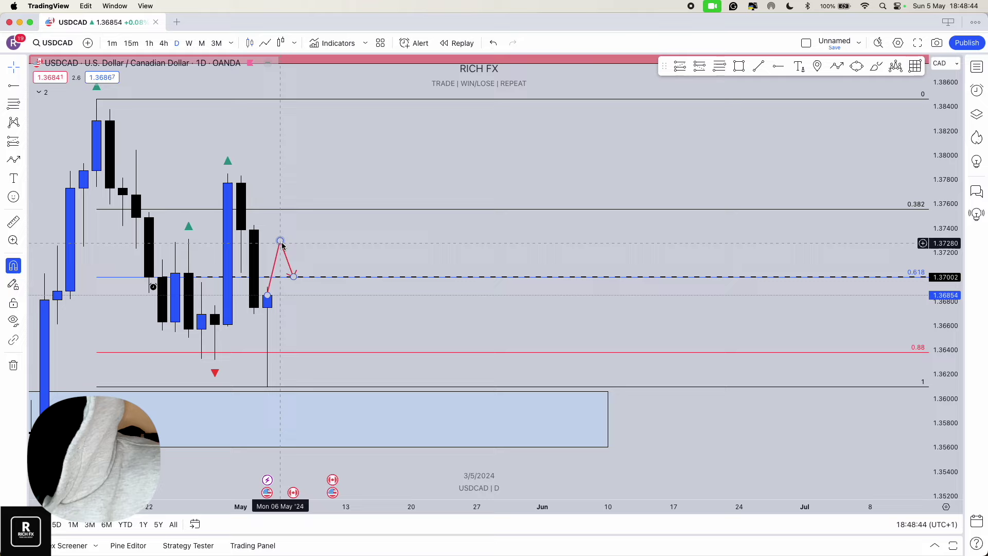
key(Delete)
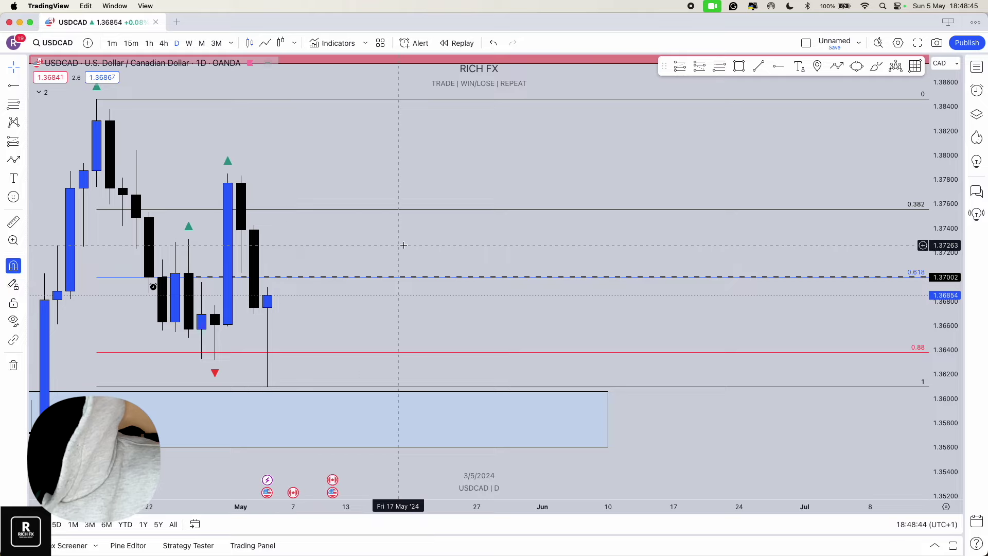
- Draw a zigzag path from about 1.3685 on 7 May, dipping above the 0.88 level and rising to about 1.372 on 15 May
click(832, 70)
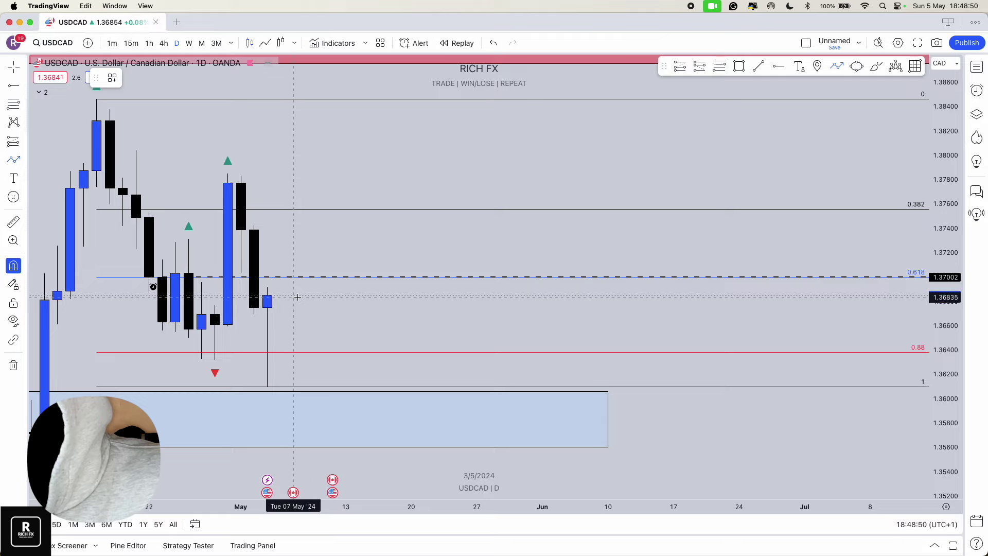
click(293, 295)
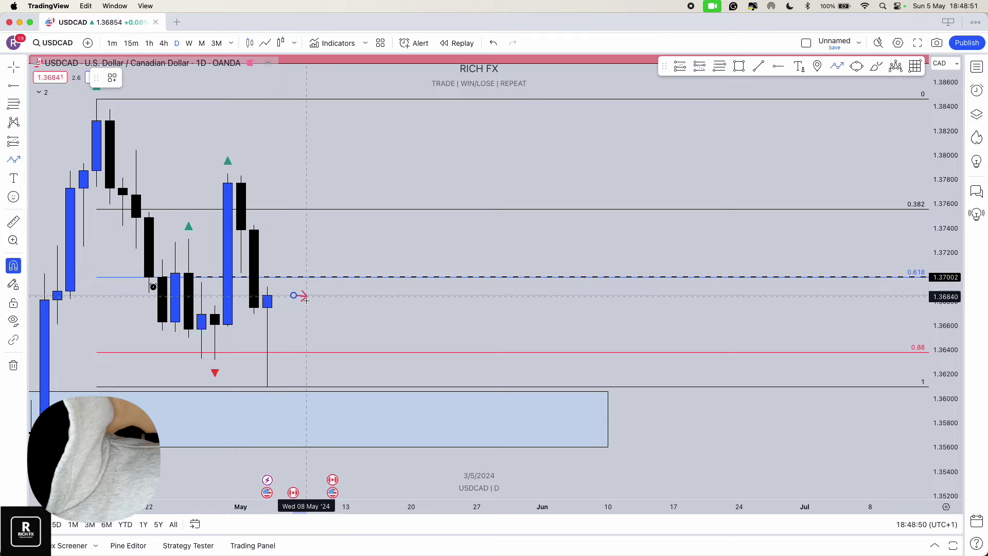
click(307, 337)
click(319, 300)
click(332, 330)
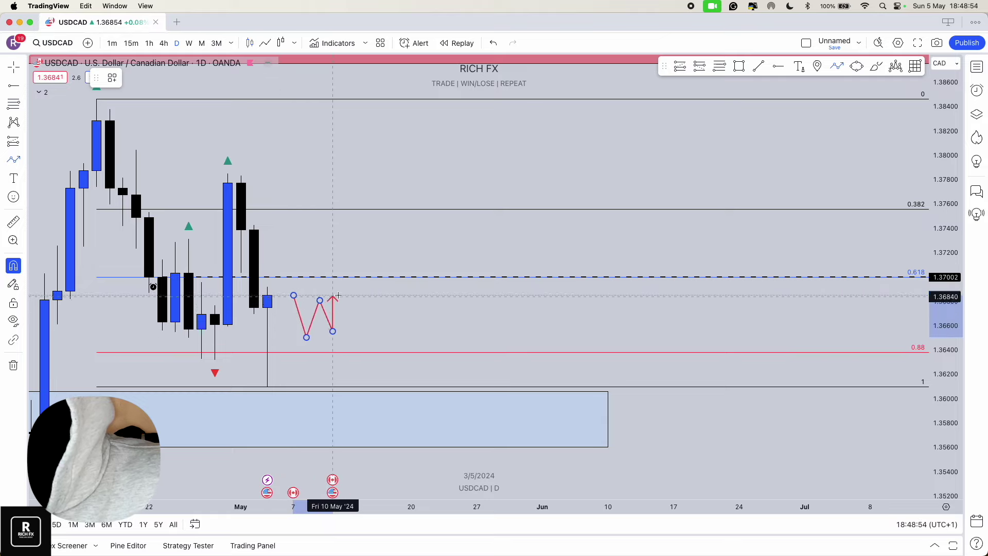
click(346, 281)
click(358, 311)
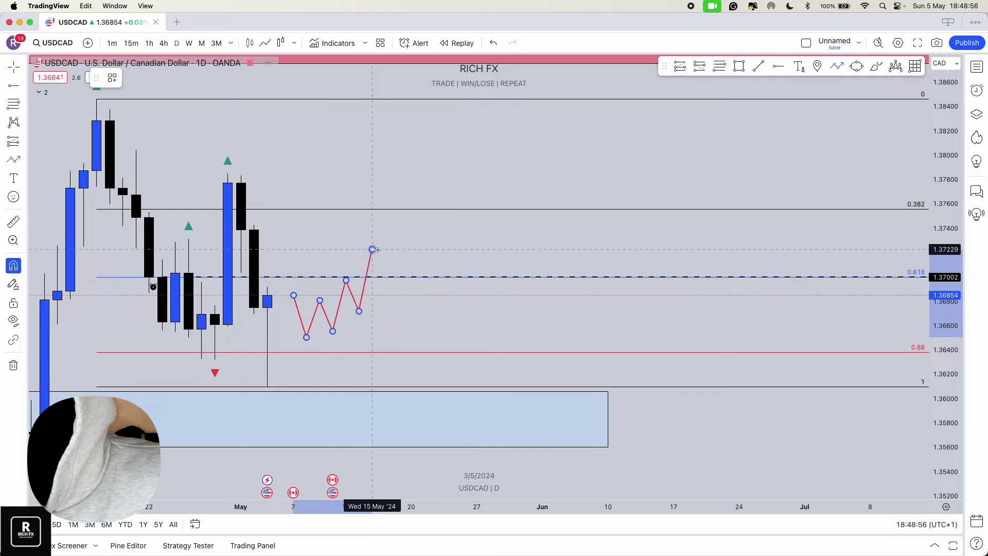
double_click(373, 249)
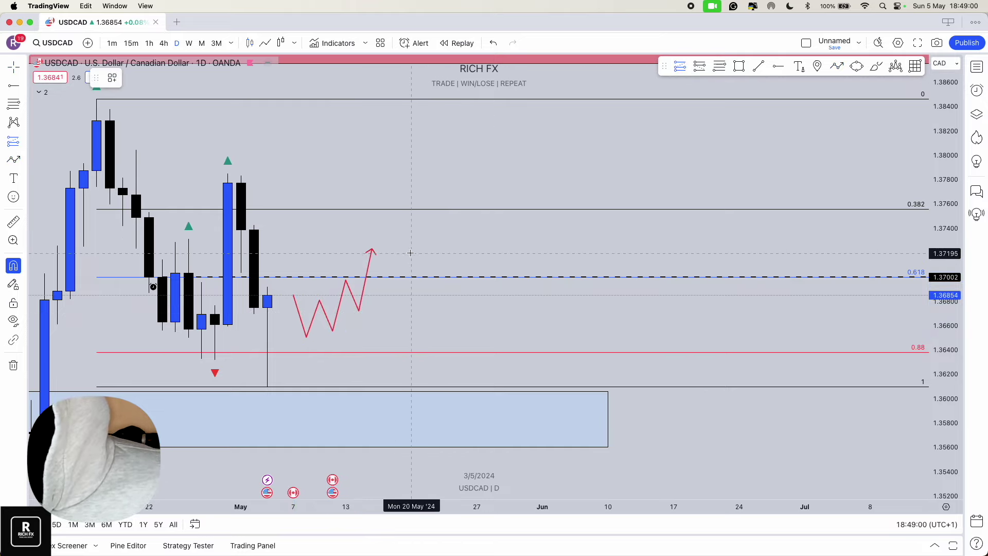
- Place a long position at the 0.618 level on 16 May with its stop at 1.36315, and raise its target beyond the 0 level
click(385, 277)
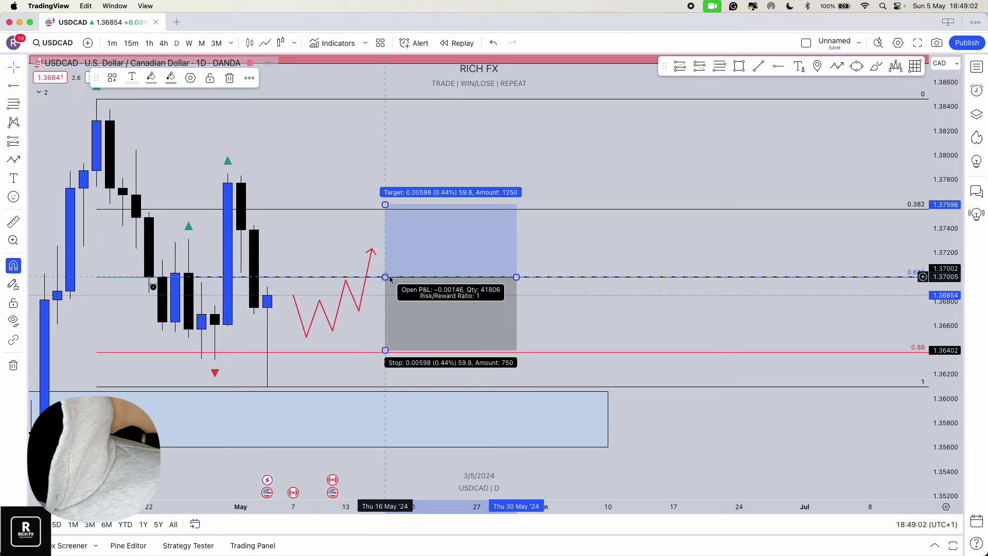
drag(385, 350, 386, 360)
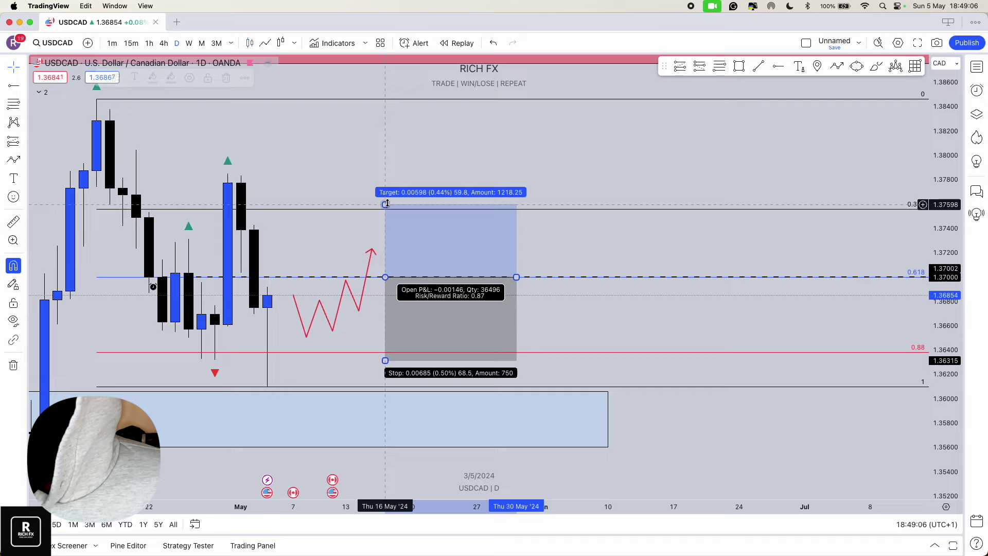
drag(385, 204, 392, 47)
- Delete the long position and the zigzag path
key(Delete)
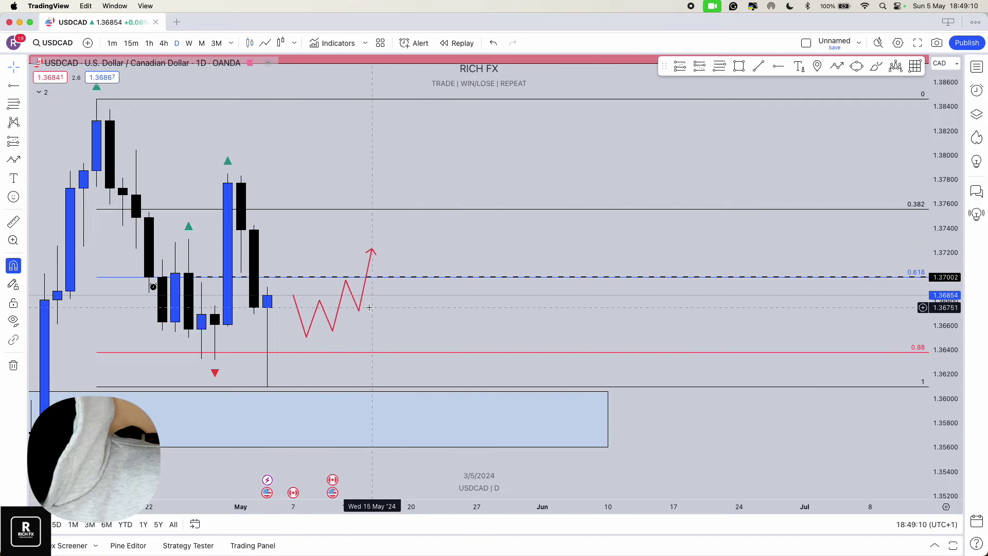
click(346, 293)
key(Delete)
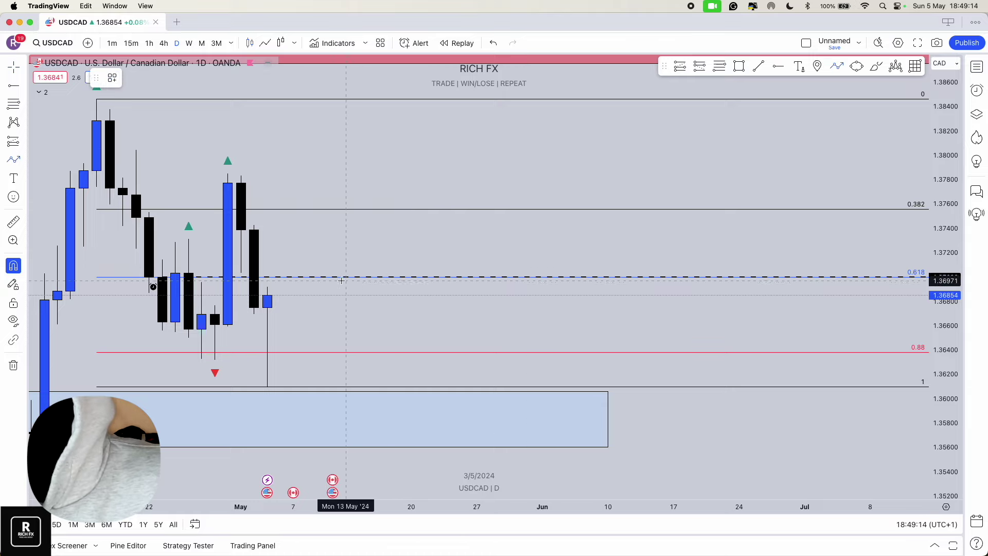
- Draw a path from about 1.3682 on 6 May up to about 1.373 and back down to the 0.618 level on 8 May
click(280, 299)
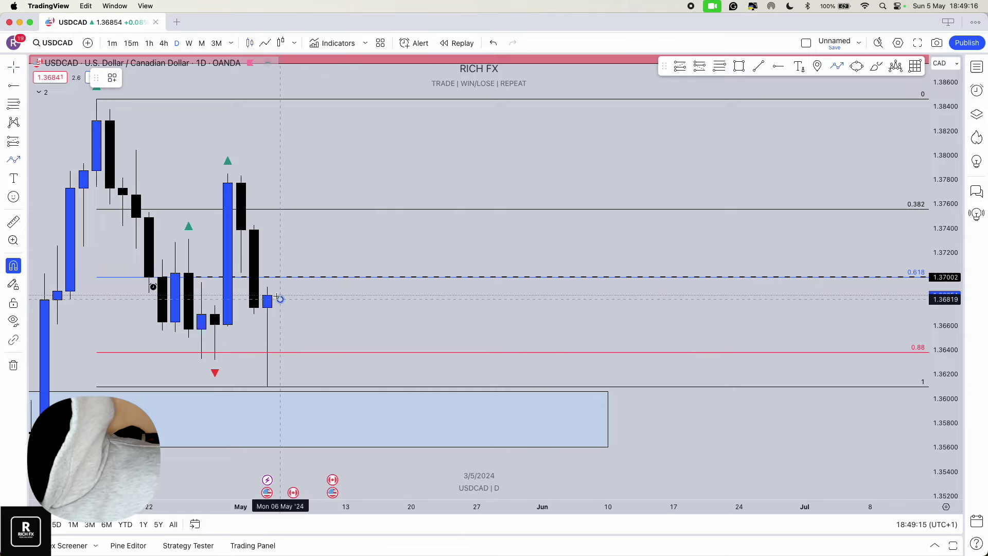
click(294, 242)
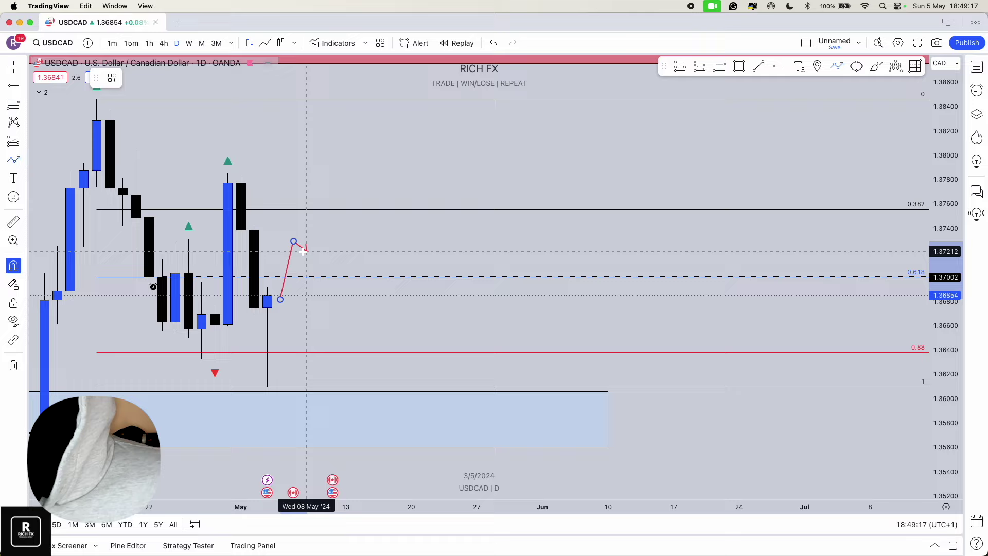
double_click(306, 277)
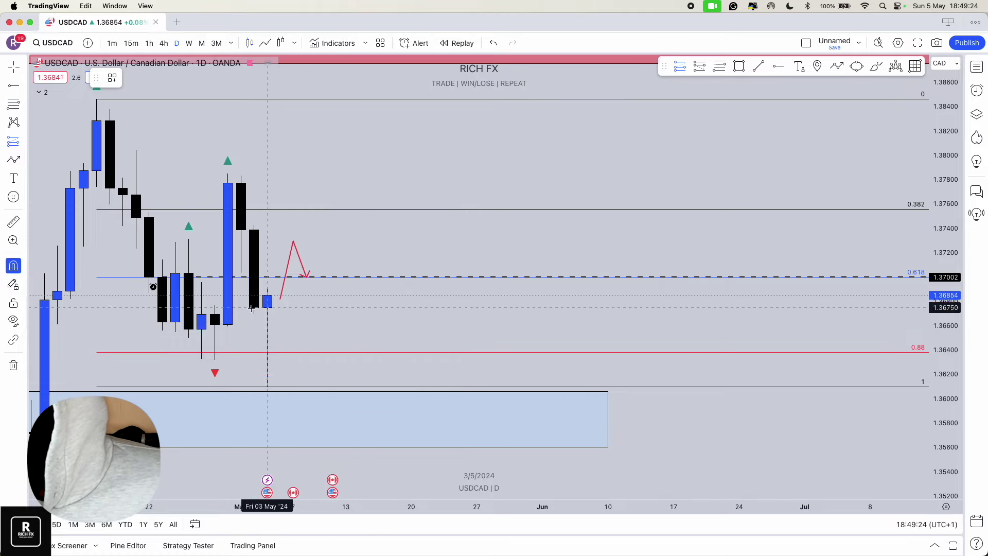
- Place a long position at the path's end with entry 1.36984, stop 1.36098 and a target above the 0 level for a 2.08 risk/reward ratio
click(372, 268)
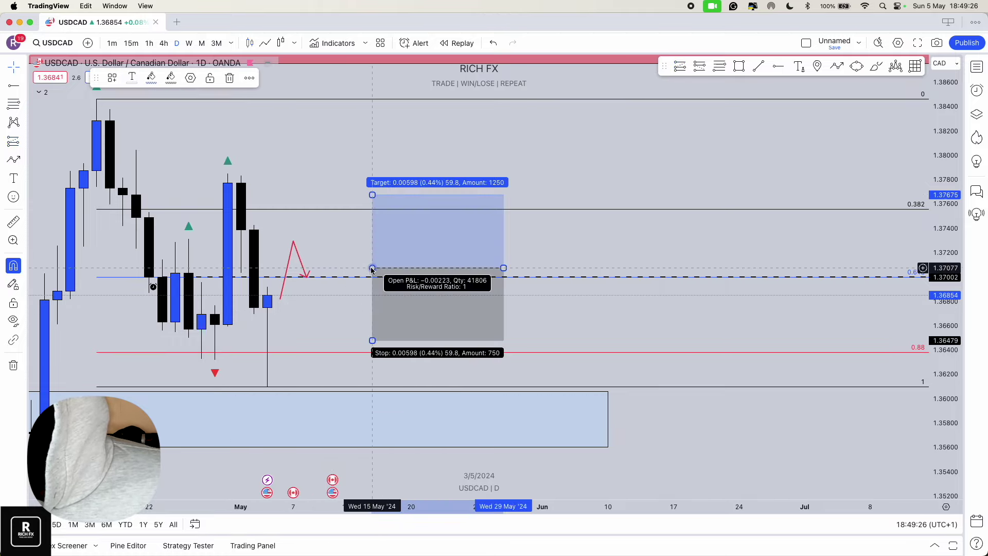
drag(372, 268, 307, 279)
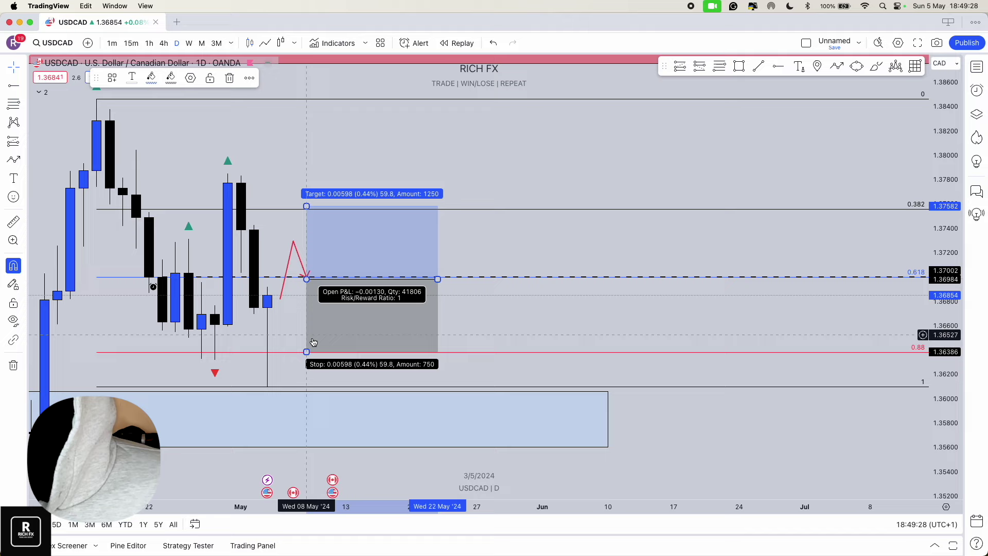
drag(304, 353, 263, 386)
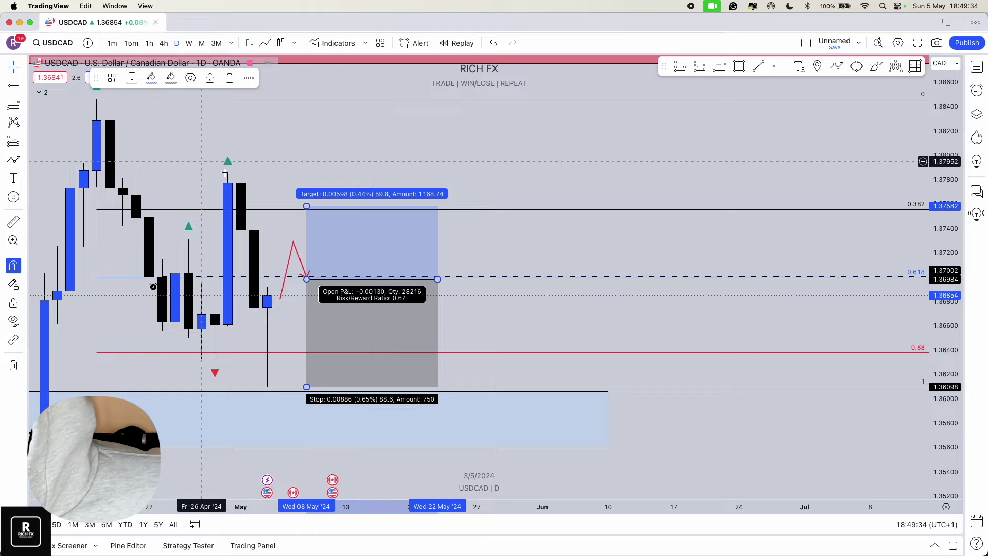
click(306, 204)
drag(306, 204, 306, 55)
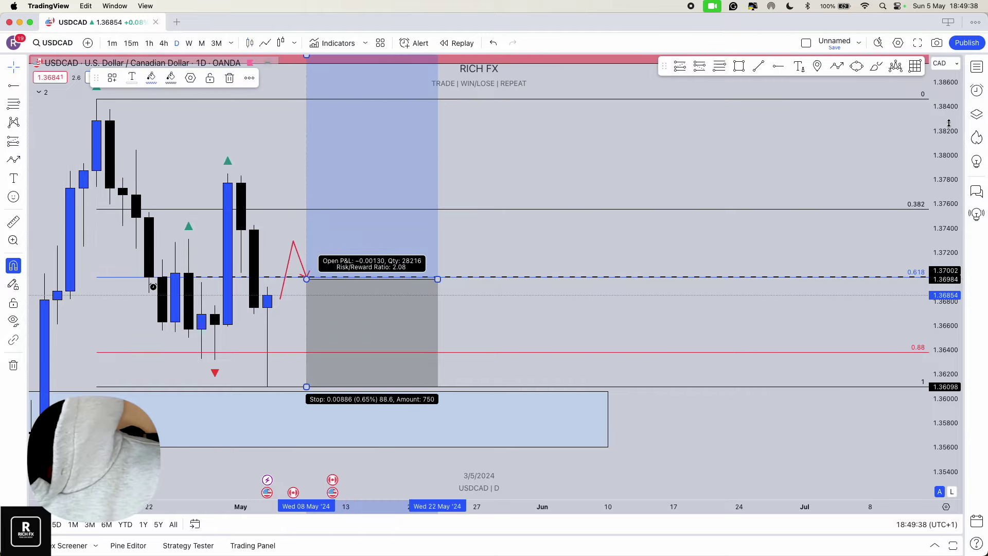
- Raise the long position's target to 1.39099 above the red supply zone and lower its entry to 1.36848 for a risk/reward ratio of 3
drag(945, 124, 945, 154)
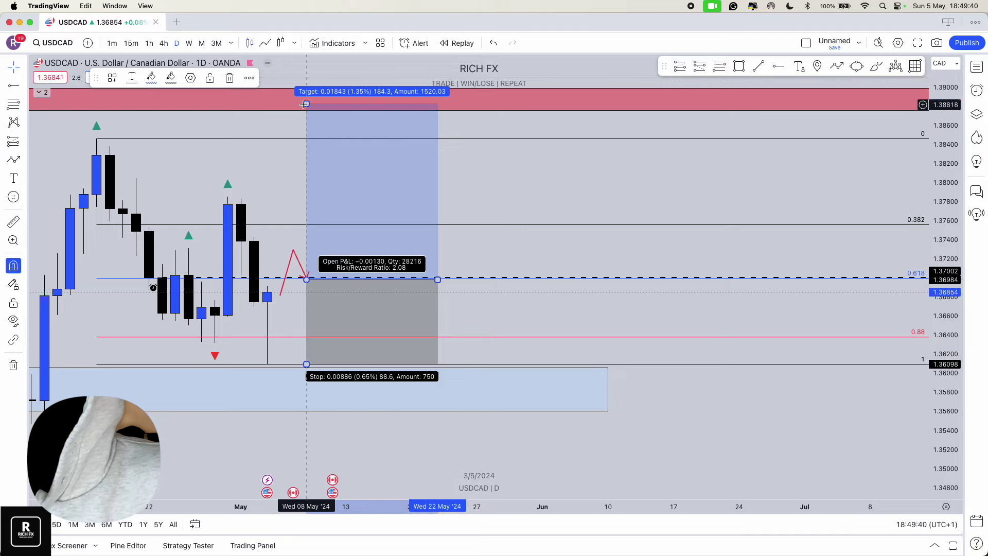
drag(306, 103, 315, 82)
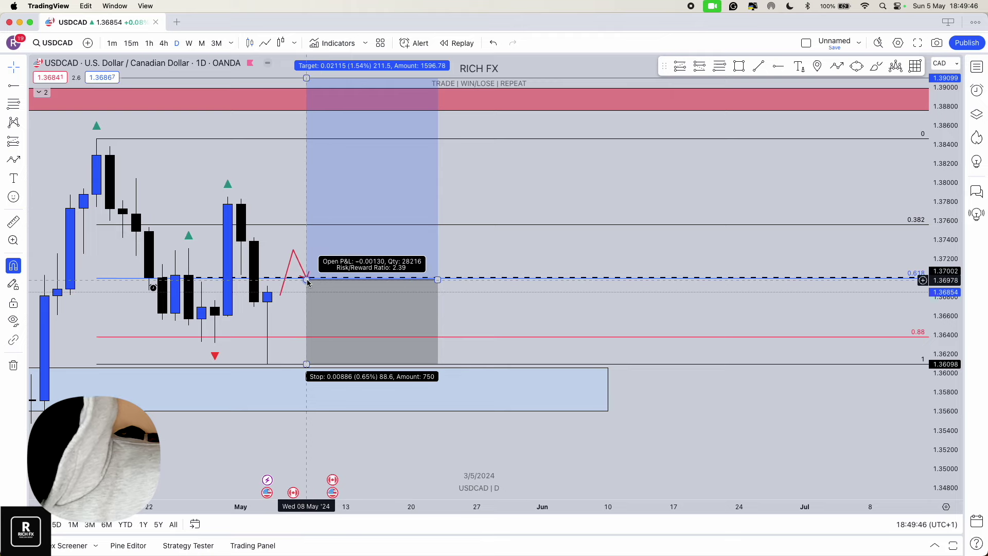
drag(306, 280, 306, 295)
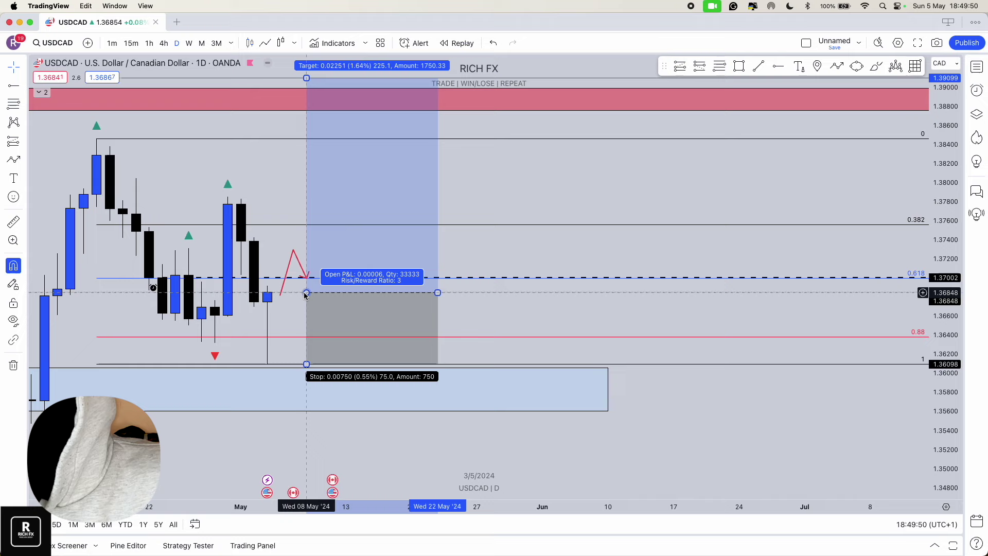
- Move the end point of the projected price path down to the long position's entry on 8 May
click(306, 281)
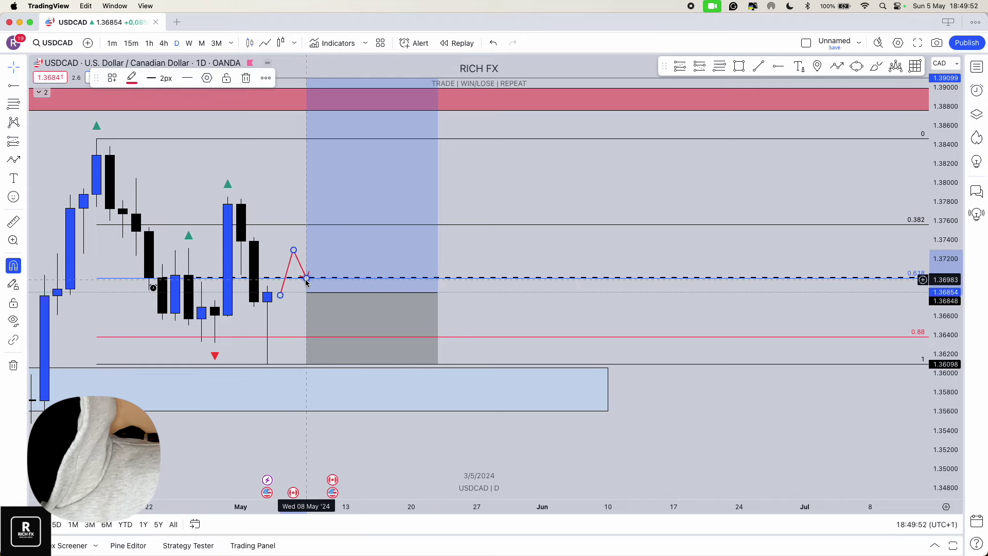
drag(306, 280, 309, 292)
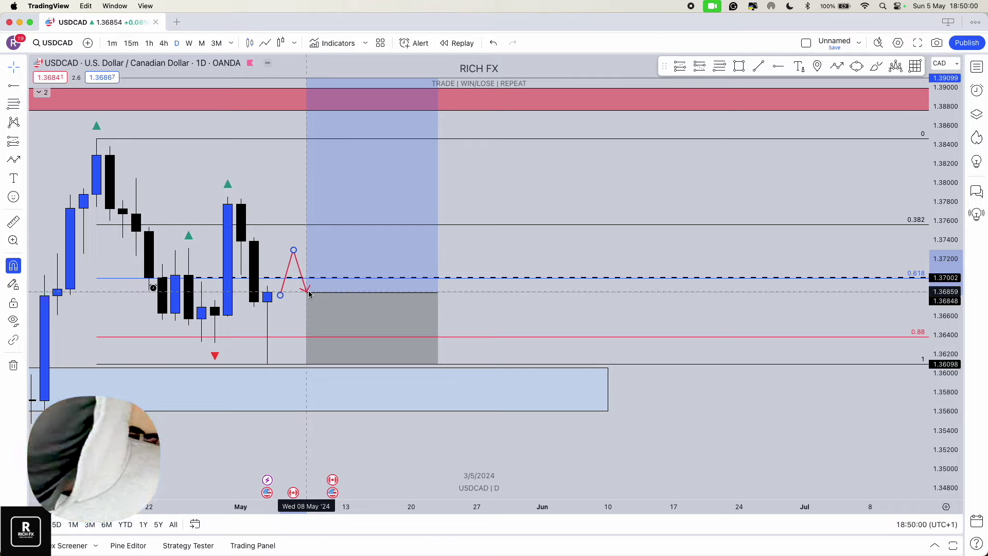
mouse_move(308, 294)
mouse_down()
mouse_move(165, 297)
mouse_move(232, 289)
mouse_move(216, 291)
mouse_move(347, 297)
mouse_move(315, 294)
mouse_up()
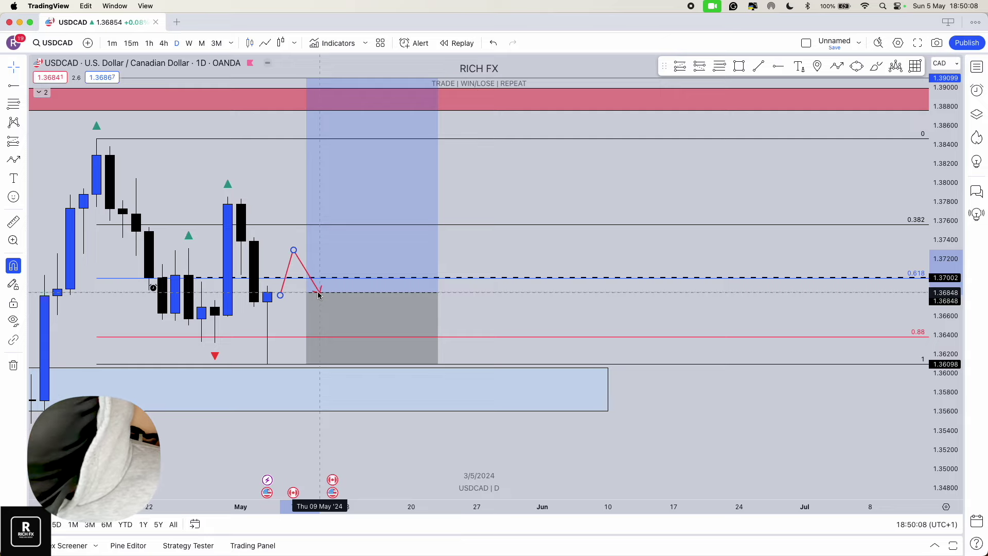
mouse_move(318, 295)
mouse_down()
mouse_move(246, 297)
mouse_move(267, 296)
mouse_move(267, 359)
mouse_move(267, 303)
mouse_move(225, 314)
mouse_move(242, 308)
mouse_move(232, 312)
mouse_move(267, 375)
mouse_move(267, 294)
mouse_move(267, 363)
mouse_move(272, 275)
mouse_move(282, 278)
mouse_move(292, 254)
mouse_move(309, 293)
mouse_move(306, 262)
mouse_move(306, 292)
mouse_up()
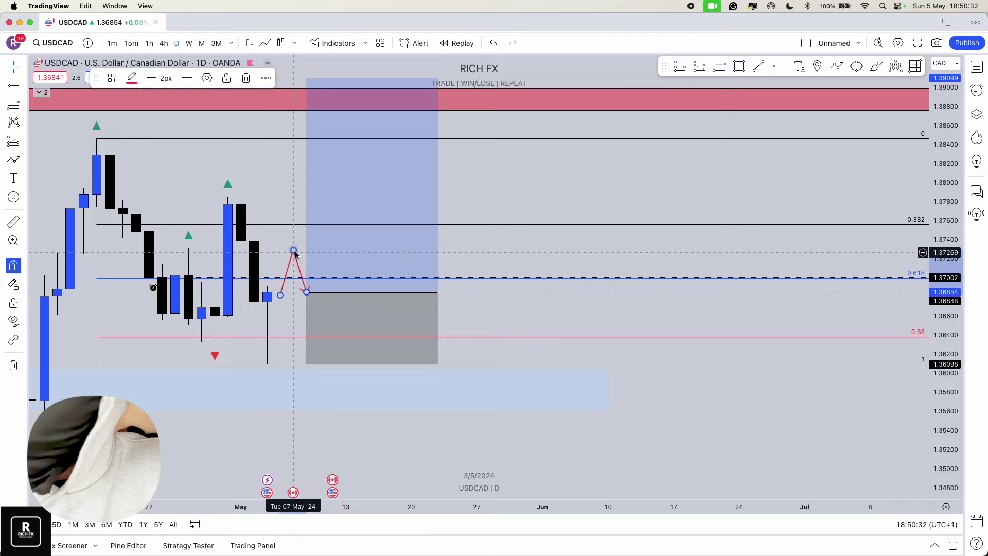
- Delete the projected price path and the long position from the USDCAD daily chart
key(Delete)
scroll(376, 254, left, 3)
click(412, 252)
key(Delete)
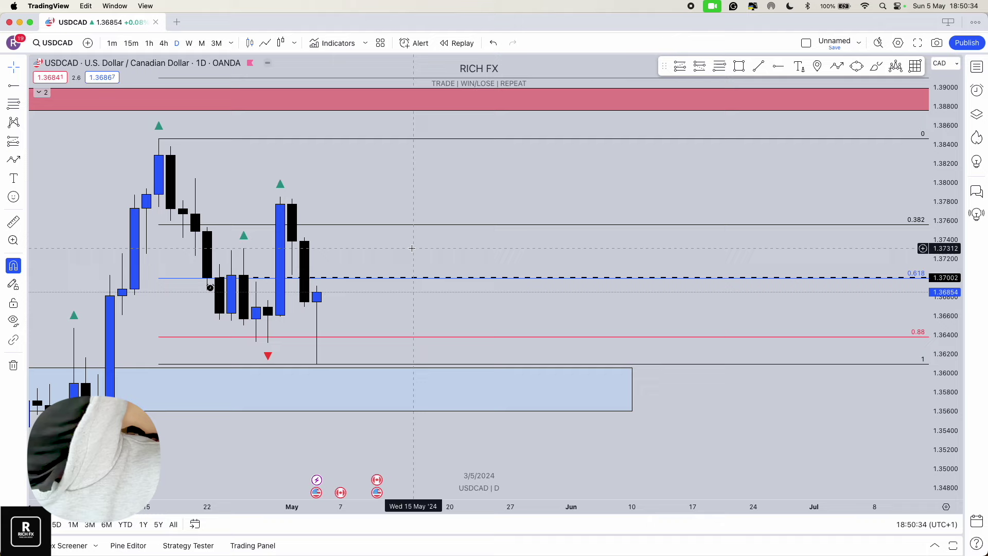